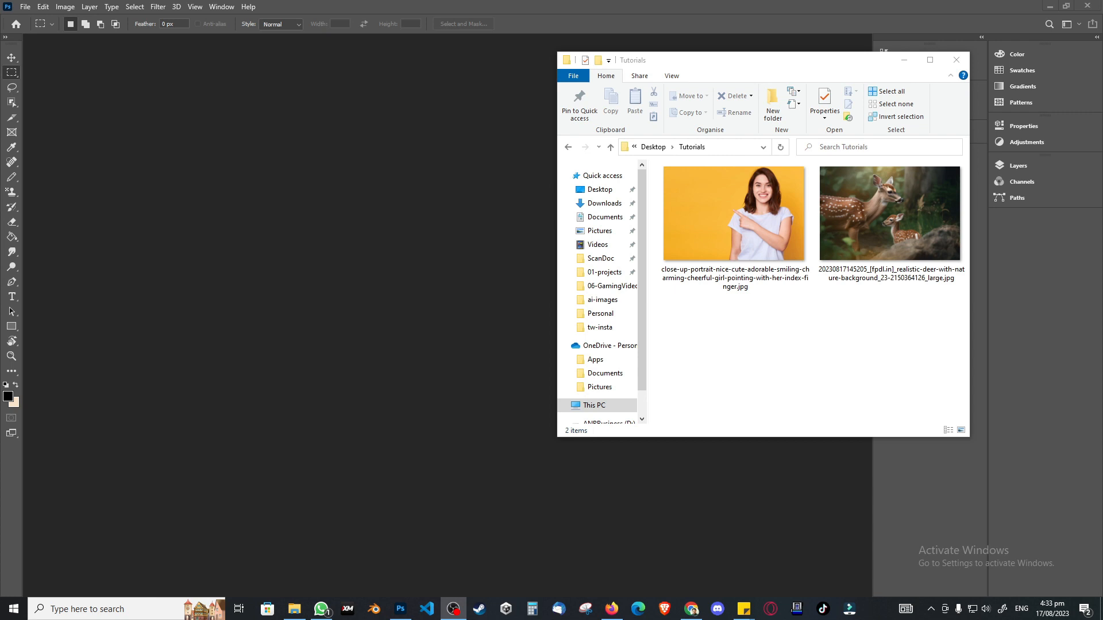
left_click(718, 254)
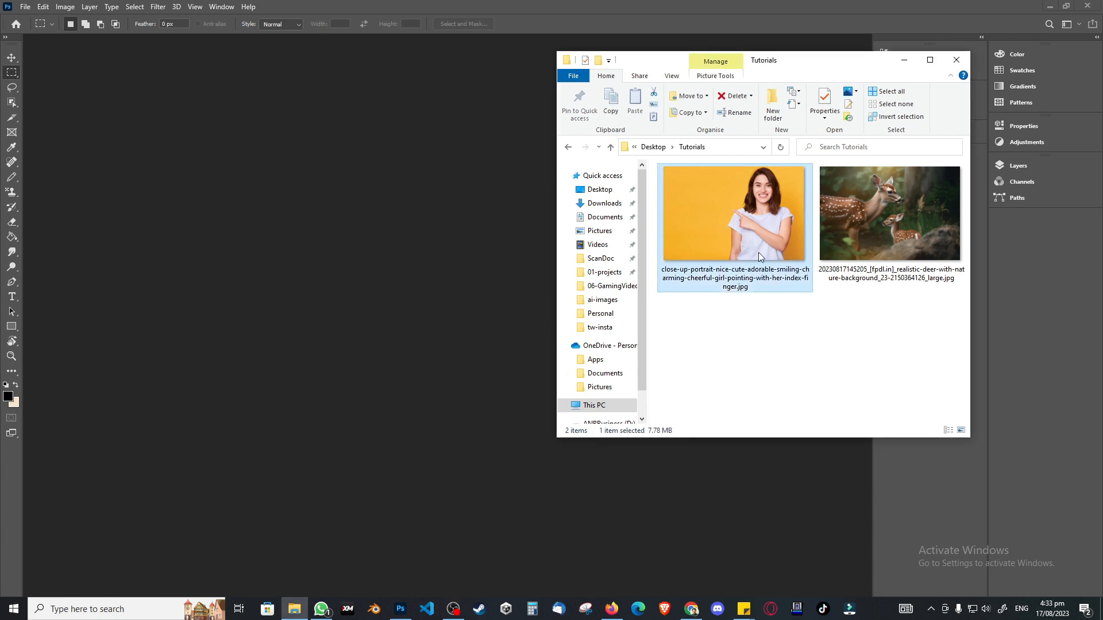
left_click(868, 226)
- Switch to Photoshop and create a new document from the Web Large preset, 1920 x 1080 px at 72 ppi
left_click(202, 219)
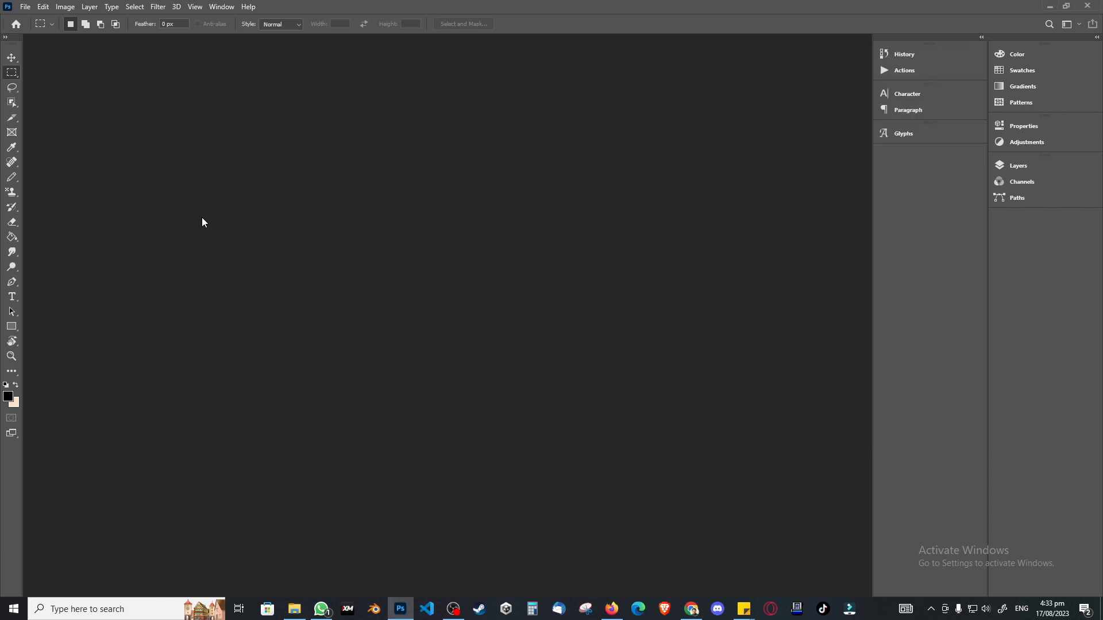
left_click(26, 6)
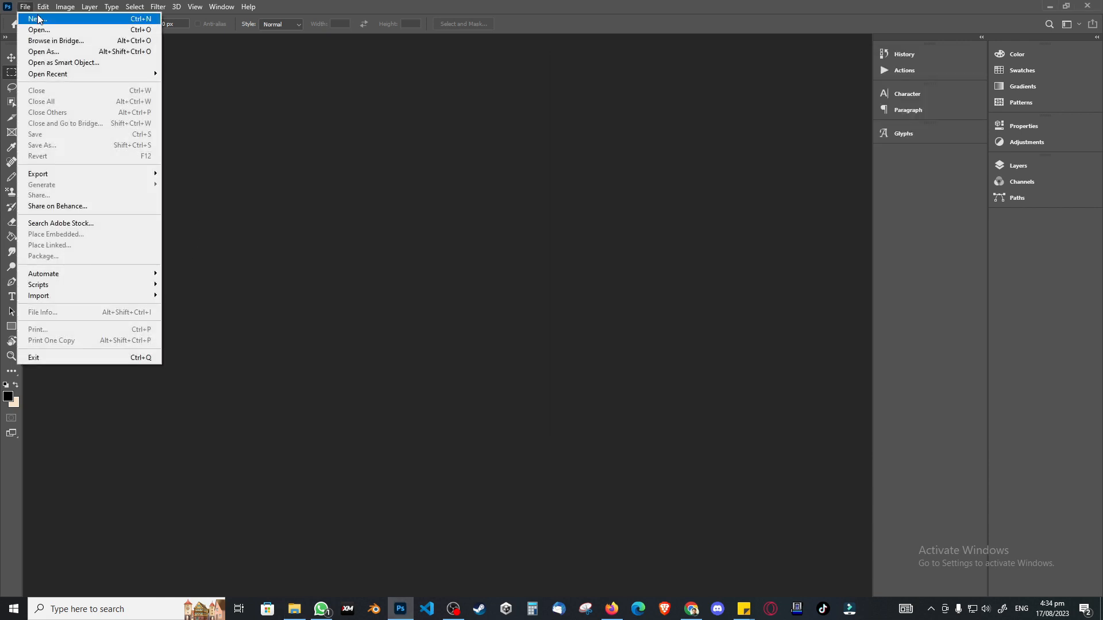
left_click(38, 19)
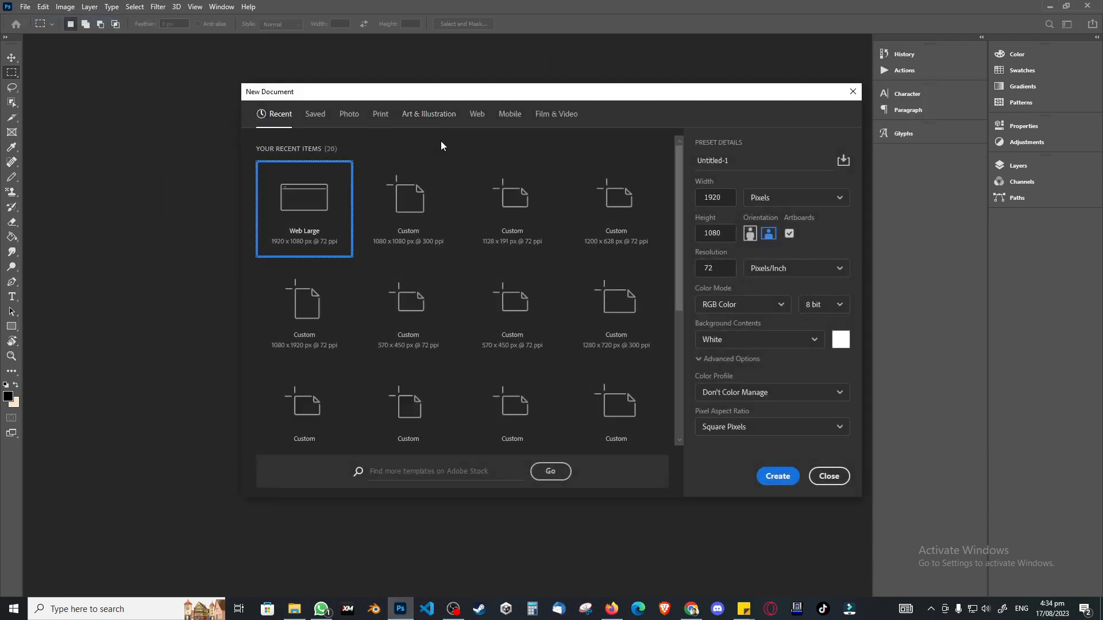
left_click(477, 115)
left_click(406, 251)
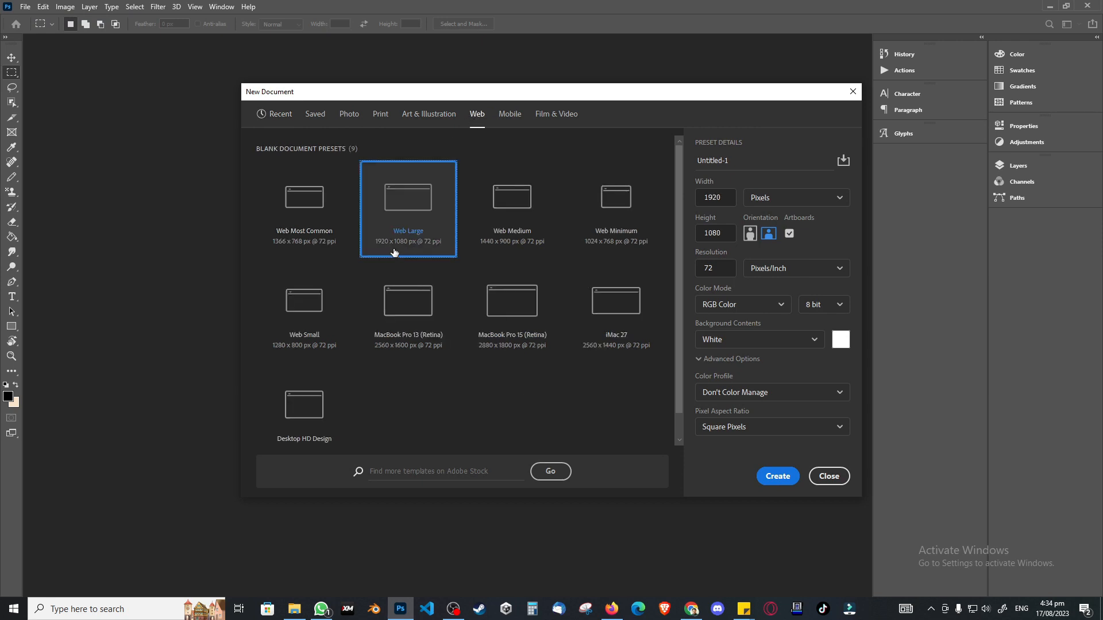
left_click(781, 476)
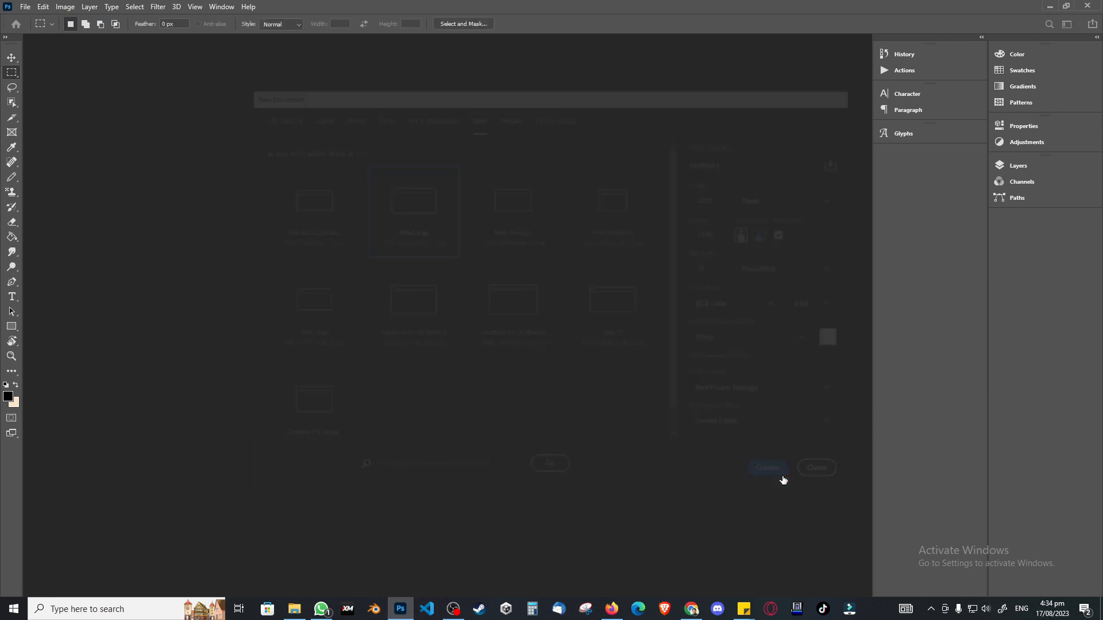
- Switch to File Explorer and place the portrait photo of the pointing girl from the Tutorials folder onto the artboard
left_click(293, 610)
left_click(708, 236)
left_click_drag(708, 236, 372, 331)
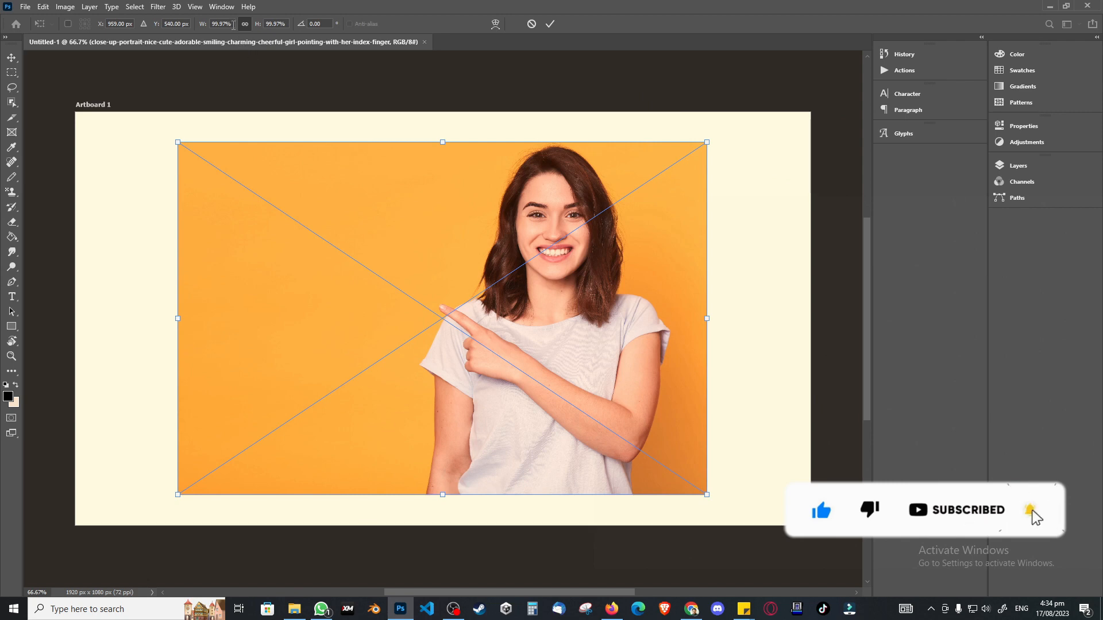
- Scale the placed portrait proportionally to 117.97% so it covers the artboard's full height, and commit the placement
left_click(233, 25)
scroll(233, 24, "up", 7)
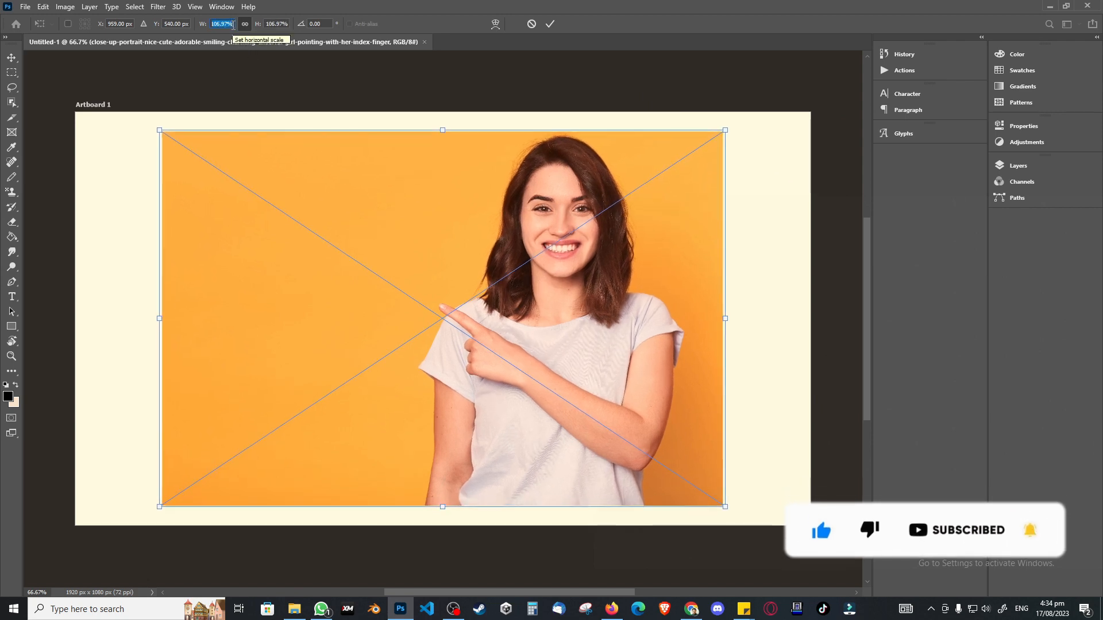
scroll(233, 25, "up", 10)
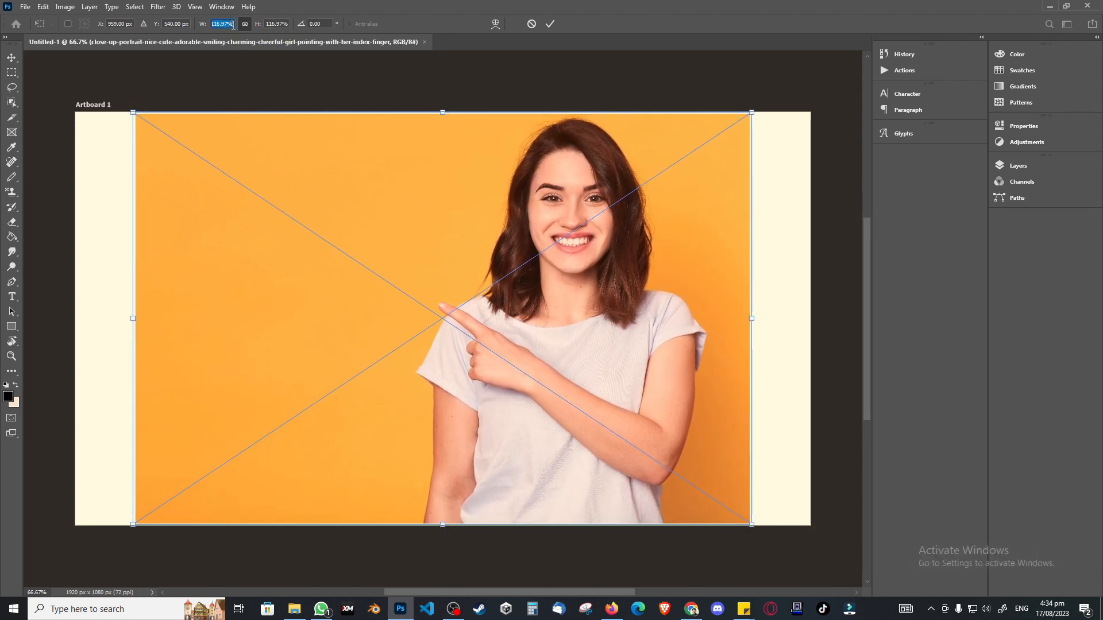
scroll(233, 24, "up", 1)
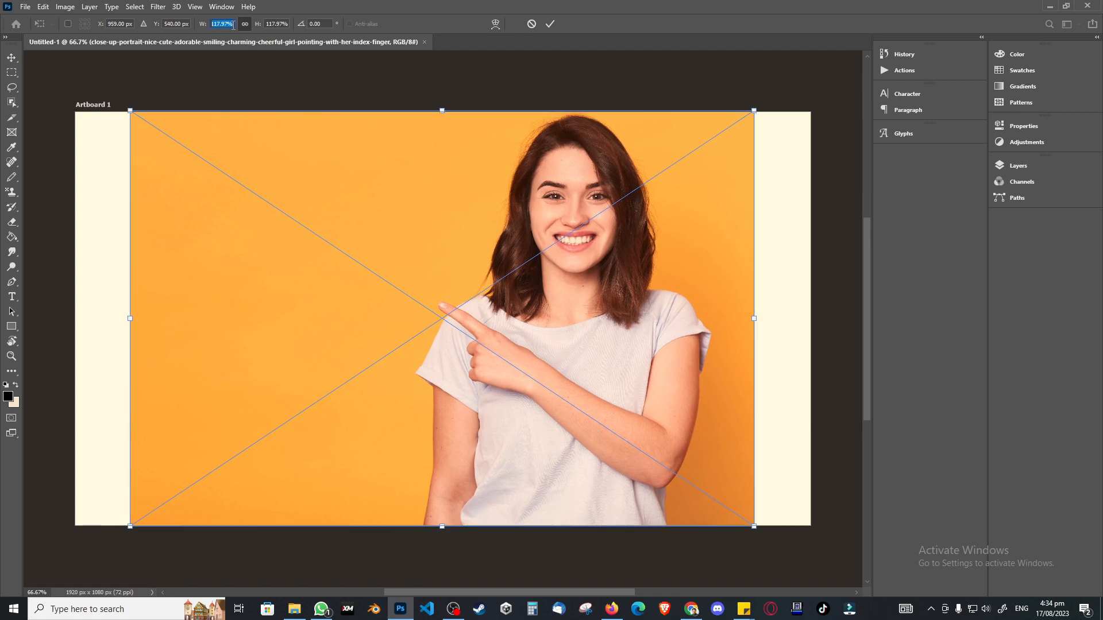
left_click(233, 24)
key("Return")
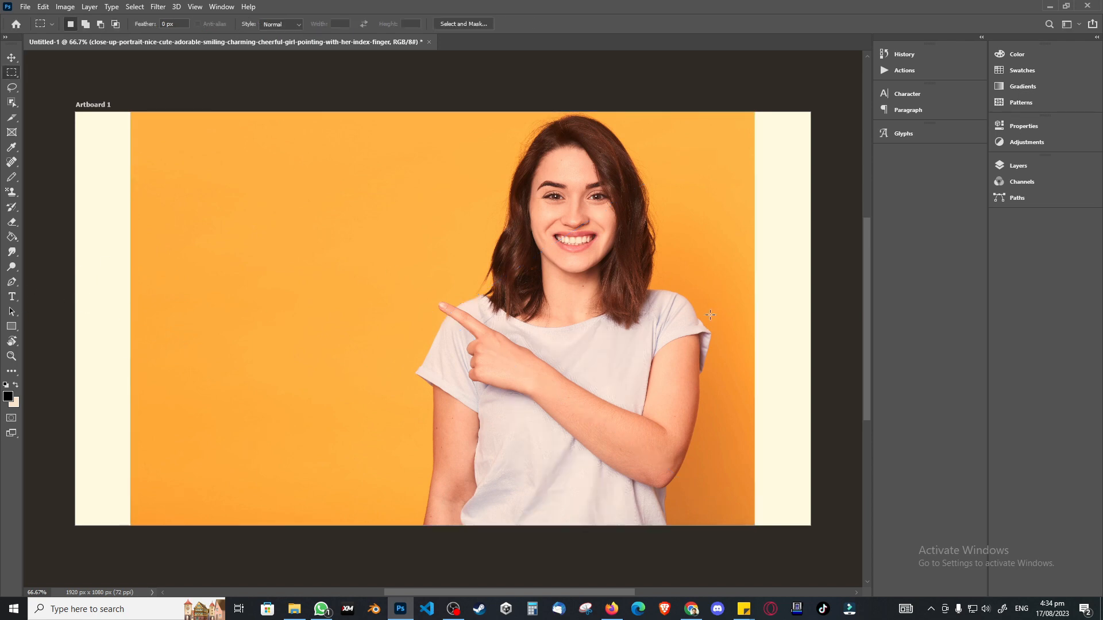
- Rasterize the portrait's smart object layer
left_click(1025, 169)
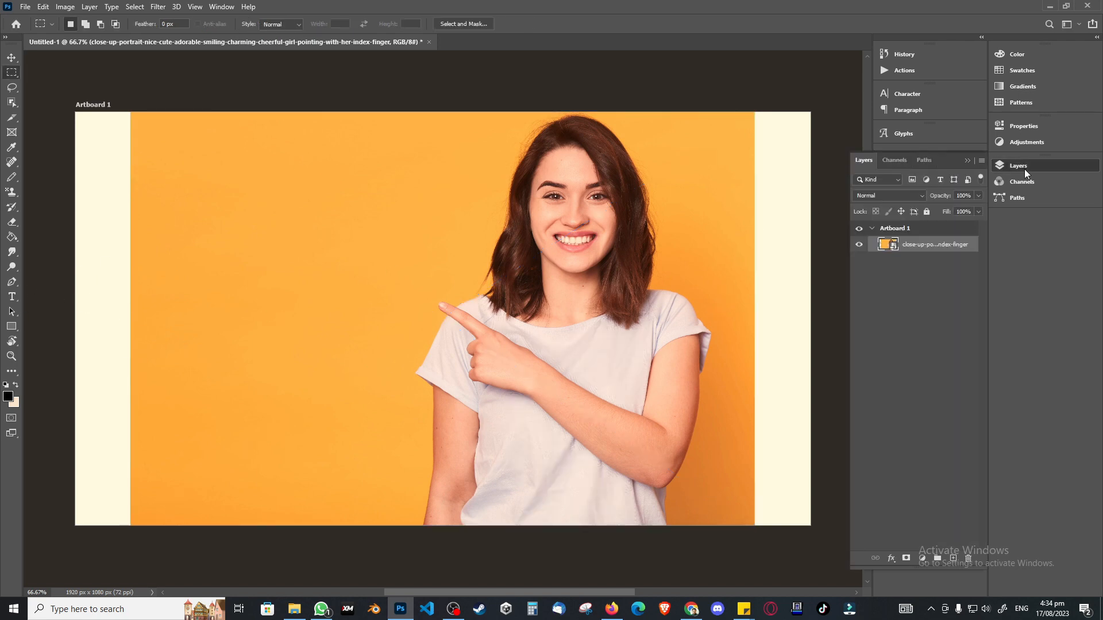
right_click(913, 246)
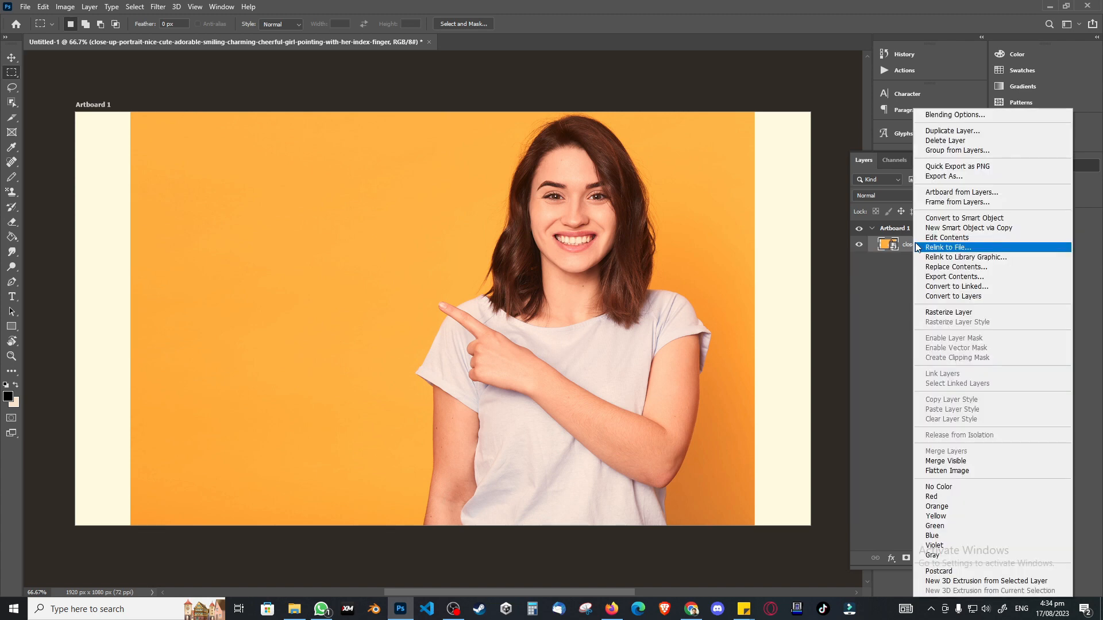
left_click(947, 313)
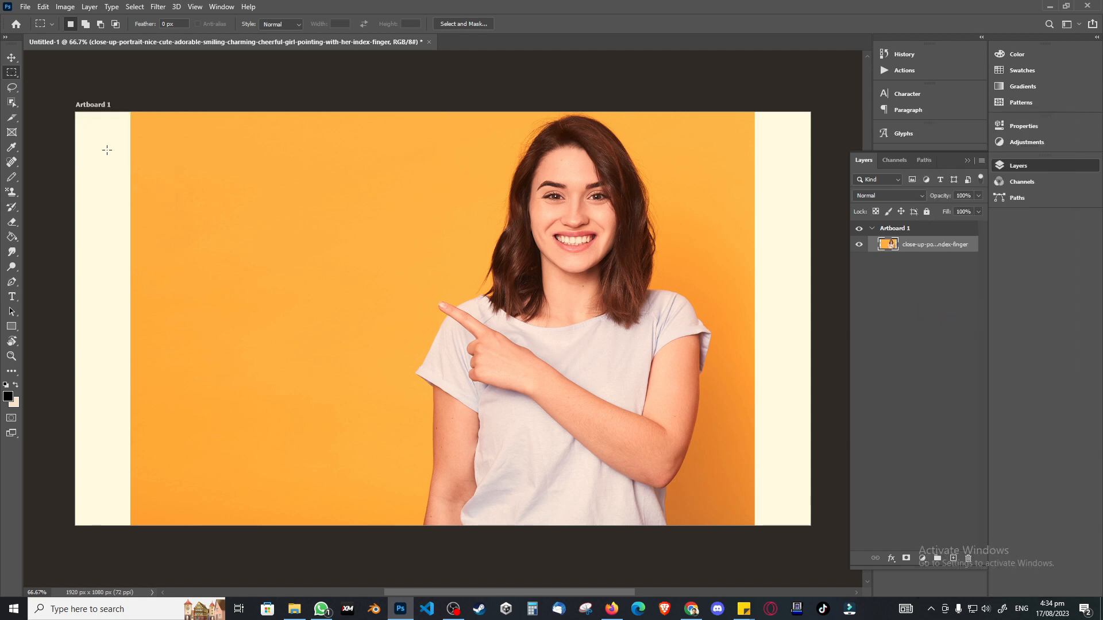
- Content-Aware Fill the blank strip on the artboard's left side, overlapping the photo's edge, output to a new layer, and deselect
left_click_drag(106, 150, 189, 531)
left_click(44, 7)
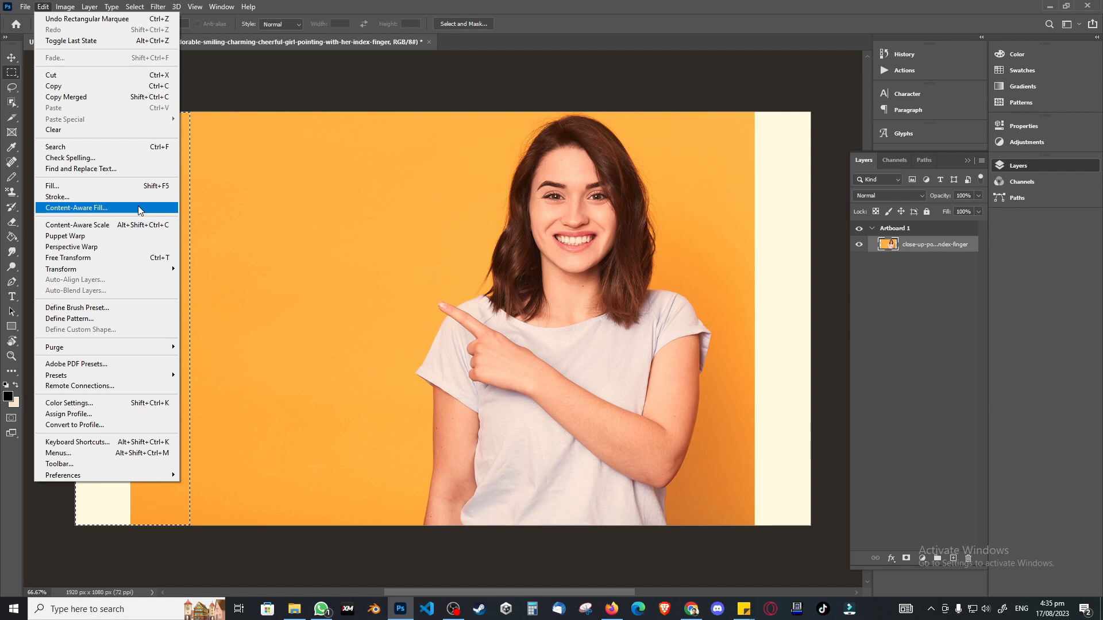
left_click(138, 207)
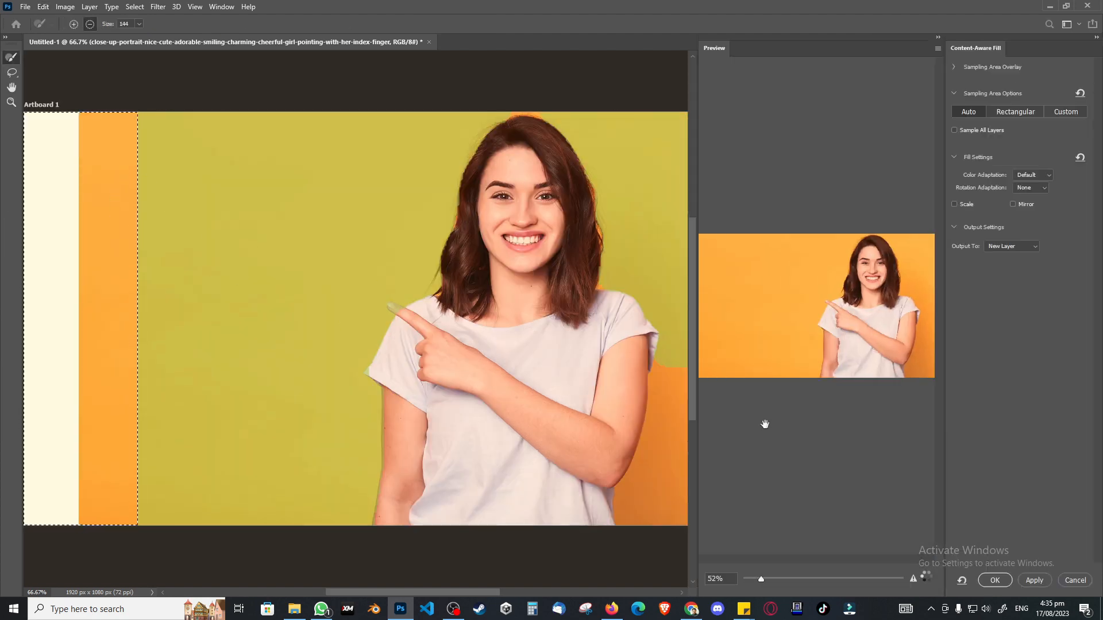
left_click(993, 580)
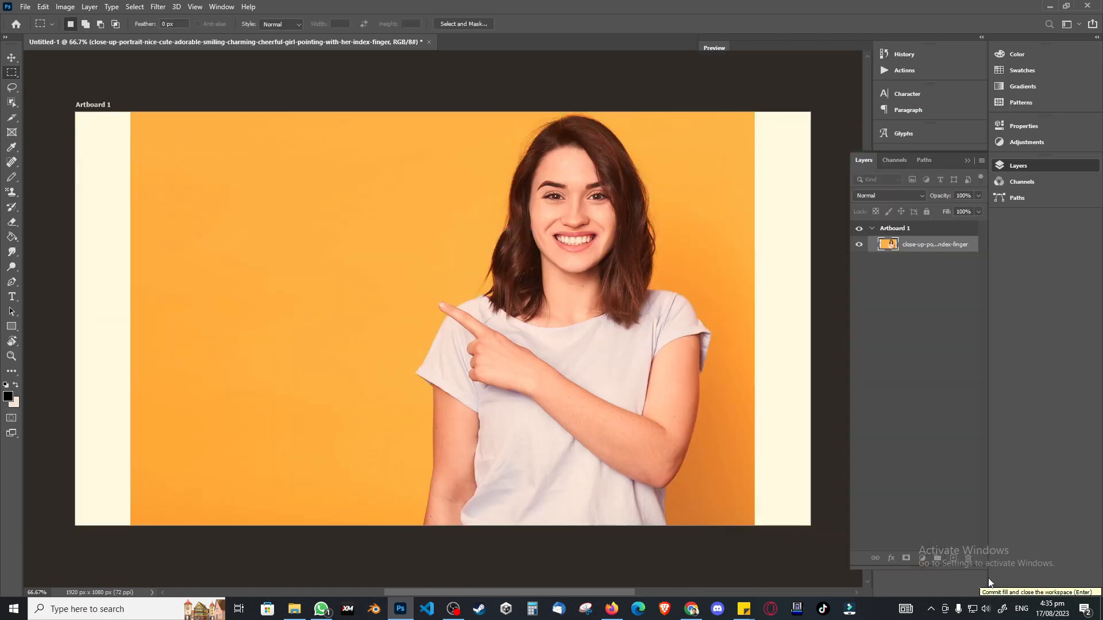
key("ctrl+d")
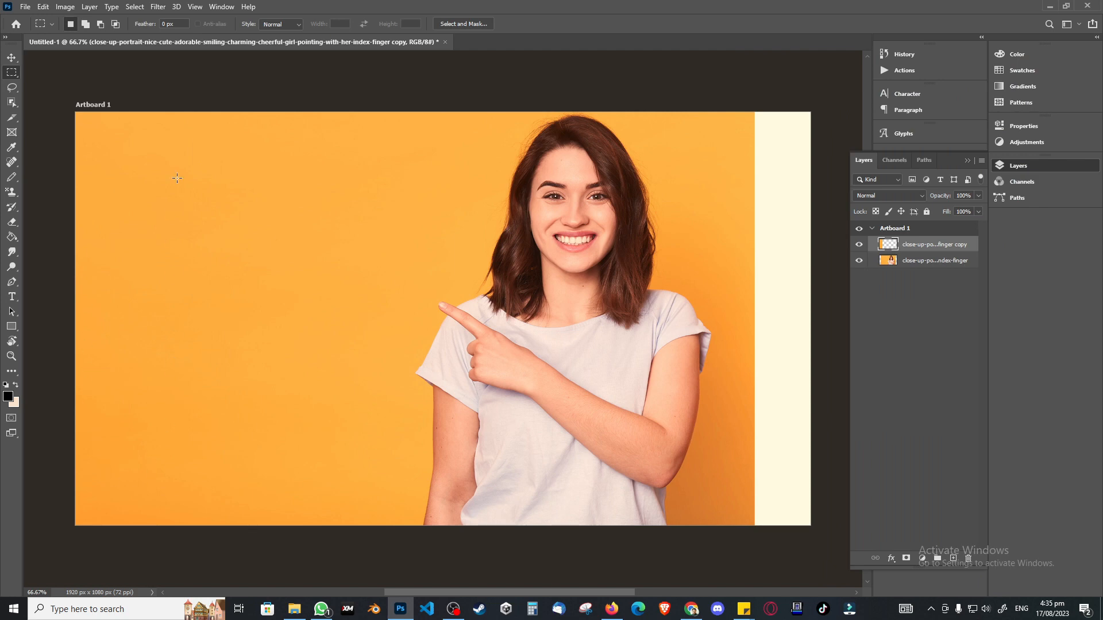
- On the original portrait layer, Content-Aware Fill the blank strip on the artboard's right side to a new layer, and deselect
left_click(911, 263)
left_click_drag(719, 160, 821, 589)
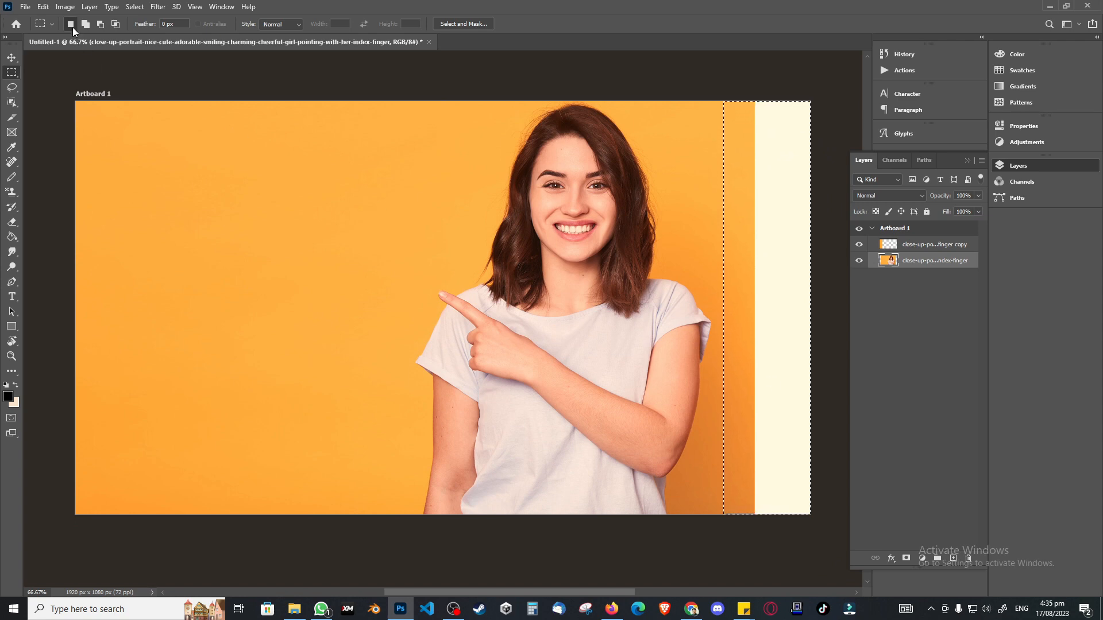
left_click(43, 7)
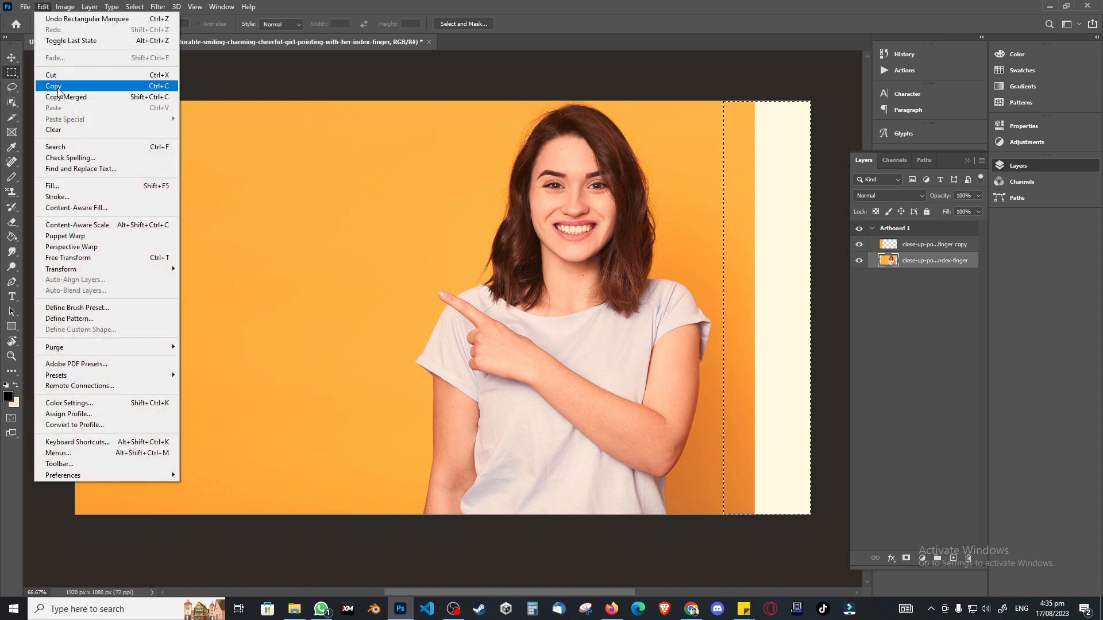
left_click(84, 208)
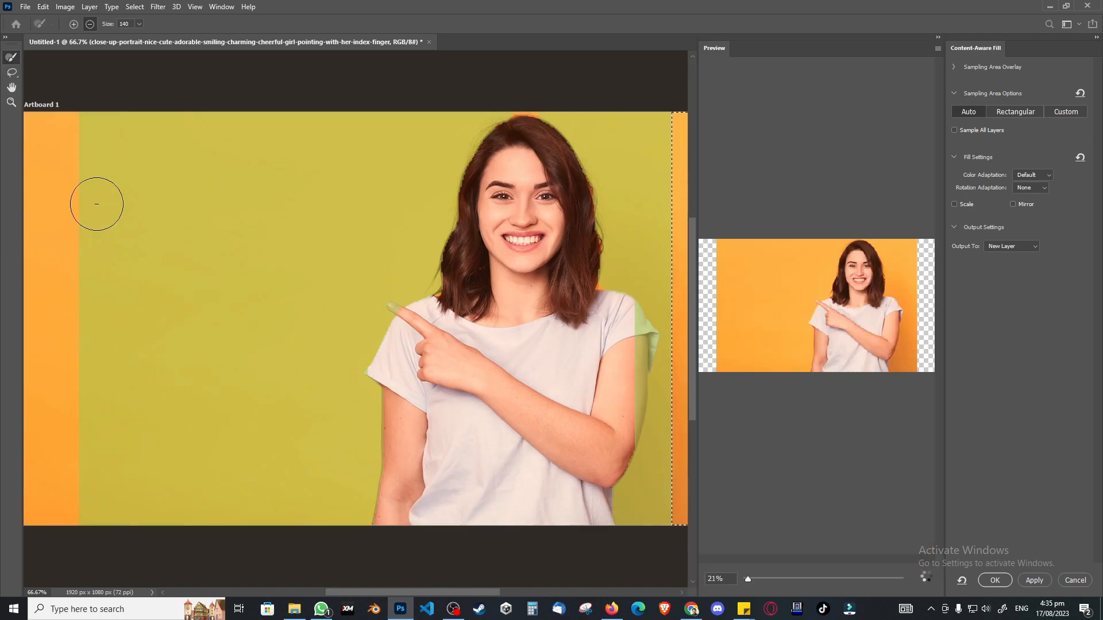
left_click(995, 580)
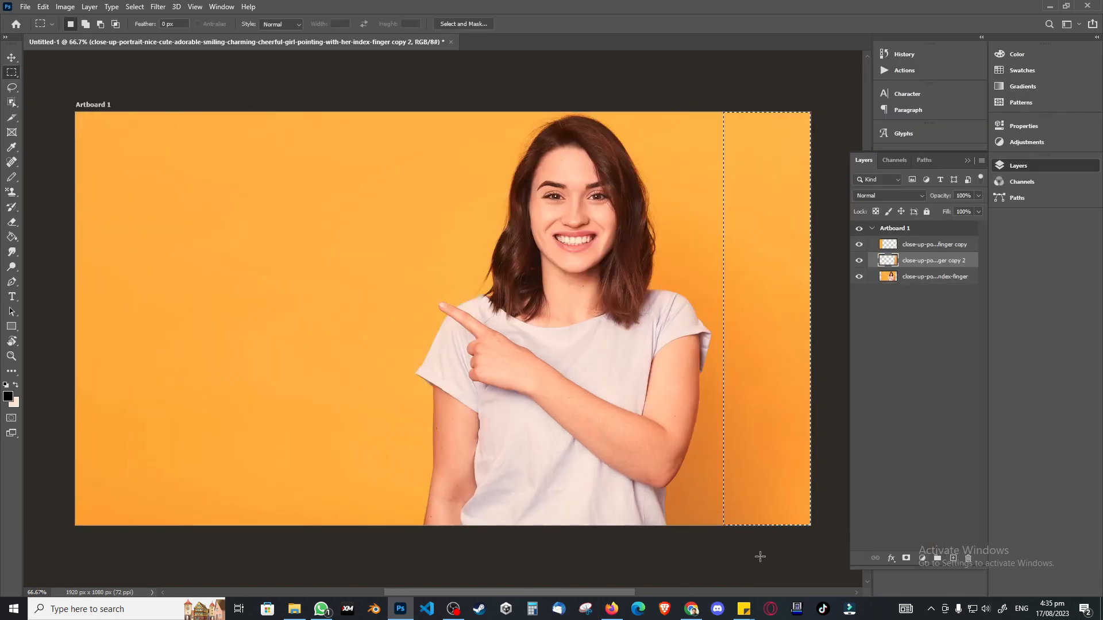
key("ctrl+d")
- Merge both fill layers down into the portrait layer and hide the merged layer
left_click(922, 248)
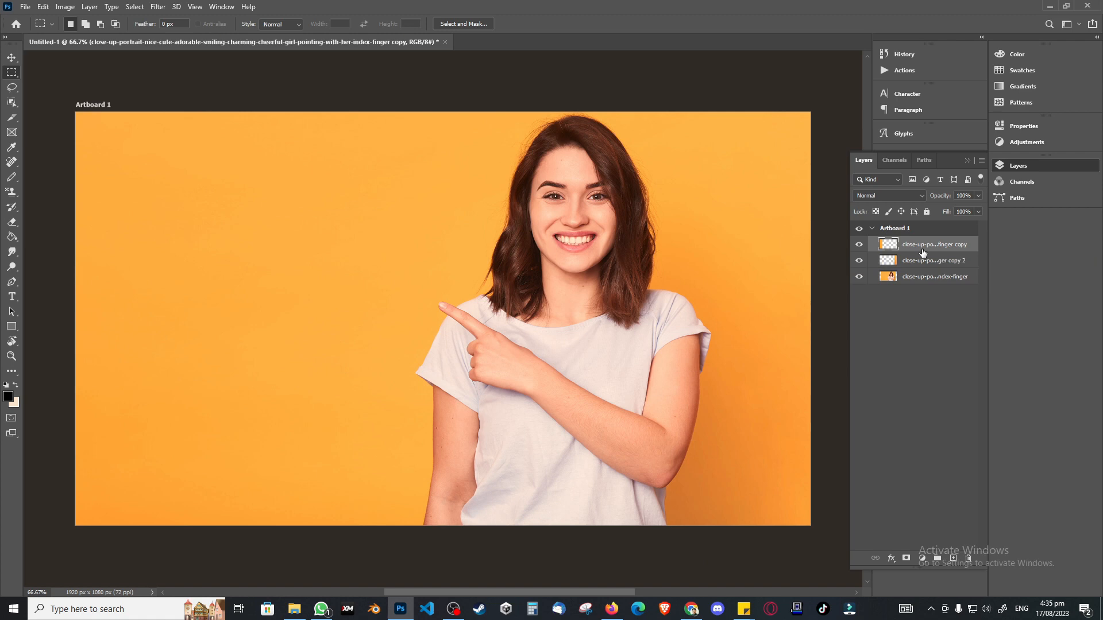
key("Delete")
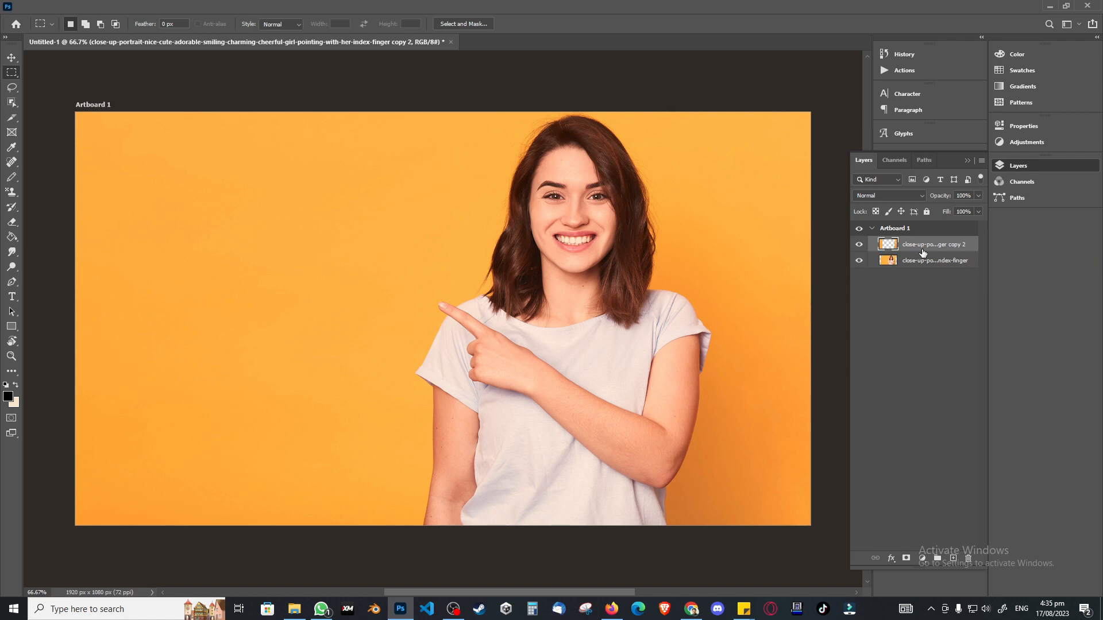
key("Delete")
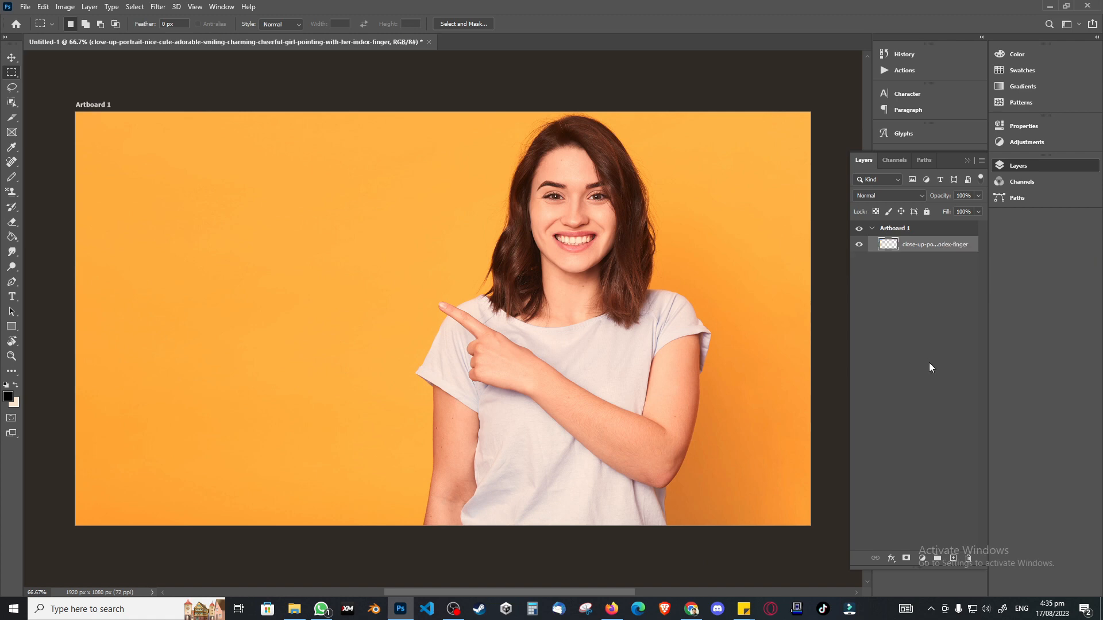
left_click(859, 244)
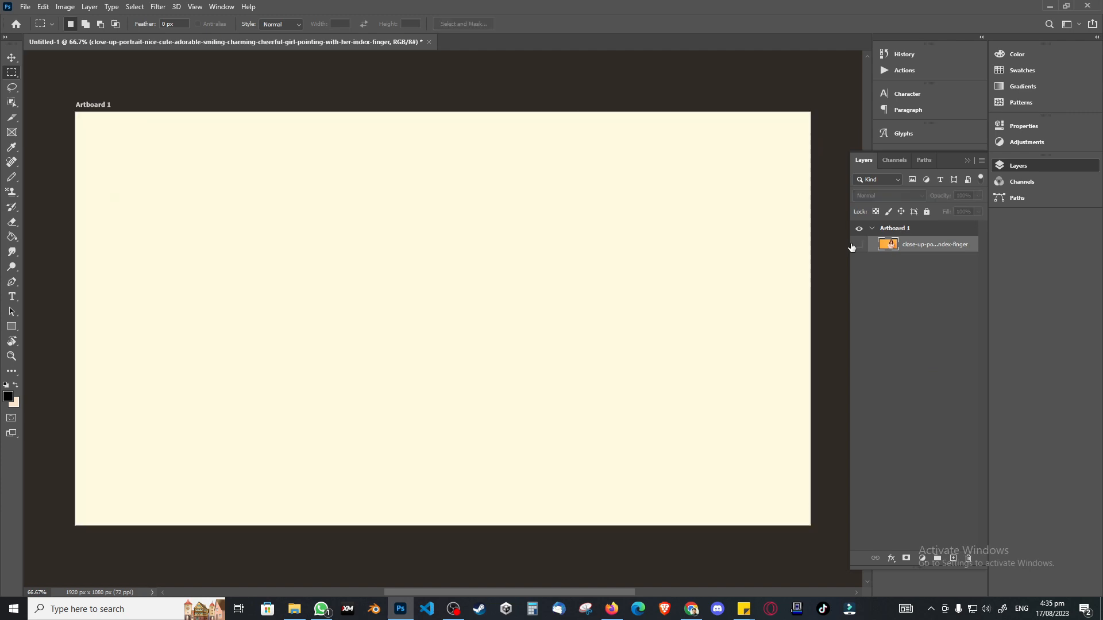
left_click(859, 244)
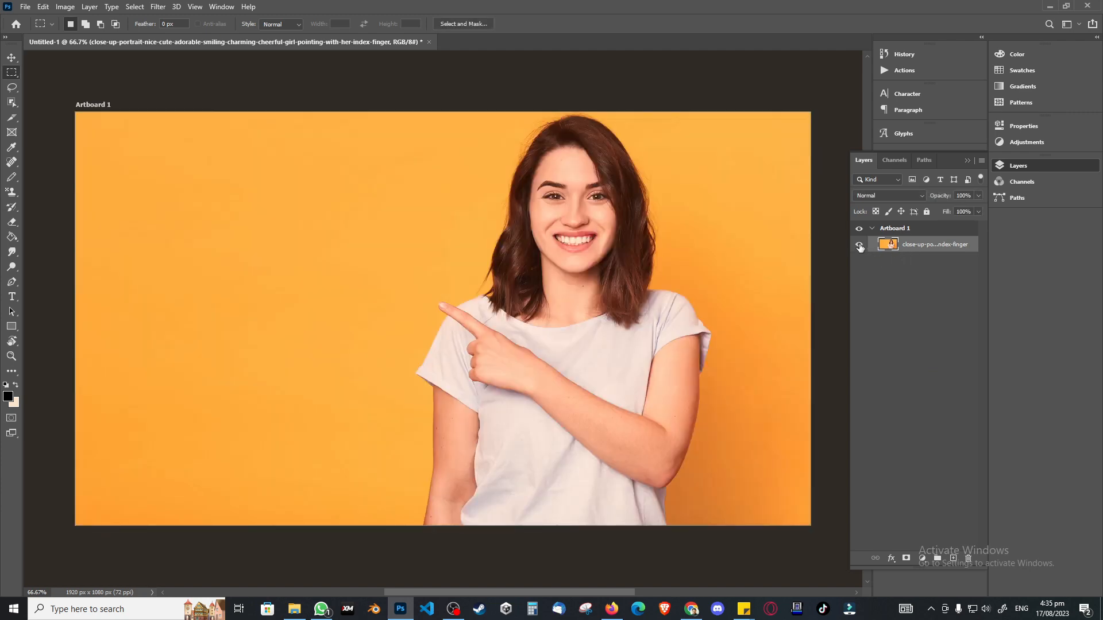
left_click(858, 244)
- Switch to File Explorer and place the deer photo from the Tutorials folder onto the artboard
left_click(294, 609)
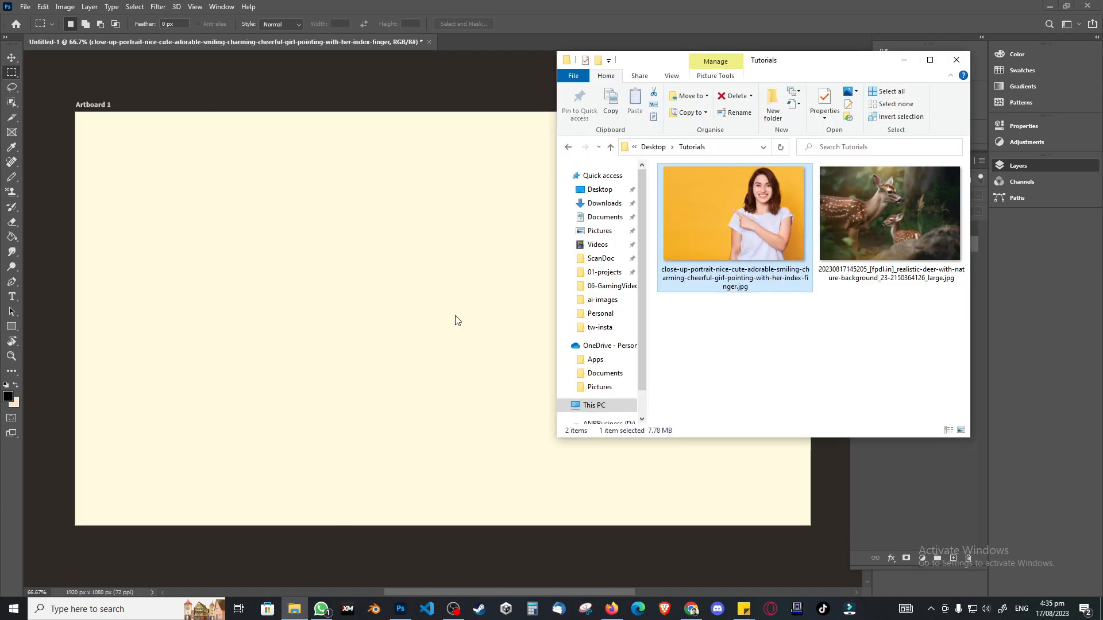
left_click(877, 263)
left_click_drag(885, 274, 381, 344)
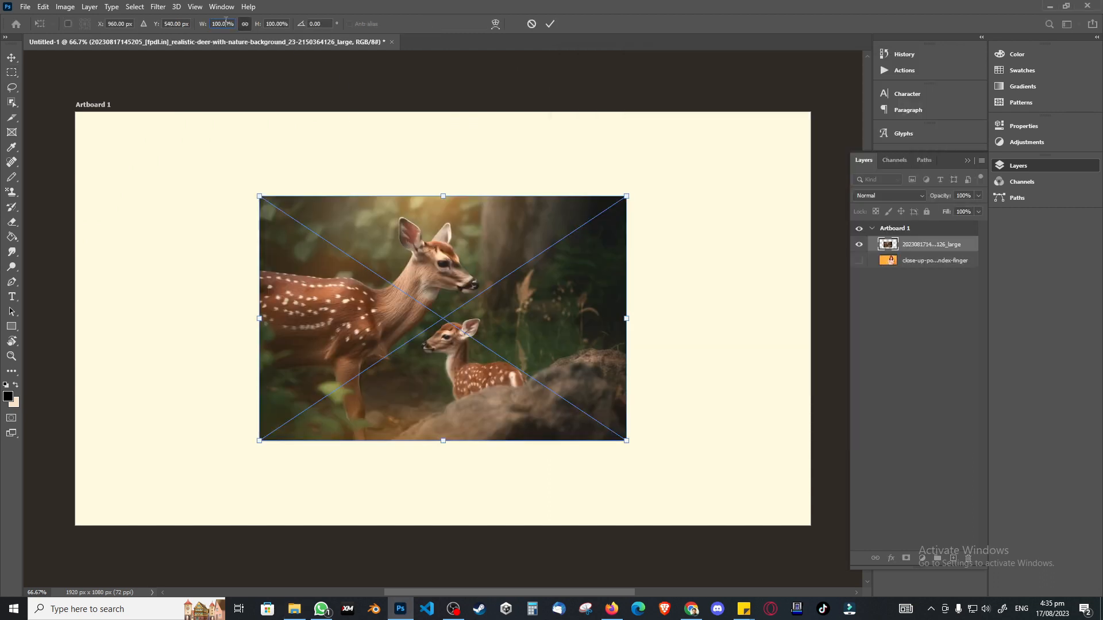
- Scale the placed deer photo proportionally to 171% so it covers the artboard's full height, and commit the placement
key("Up")
key("Up")
key("Up")
key("Up")
key("Up")
key("Up")
key("Up")
key("Up")
key("Up")
key("Up")
key("Up")
key("Up")
key("Up")
key("Up")
key("Up")
key("Up")
key("Up")
key("Up")
key("Up")
key("Up")
key("Up")
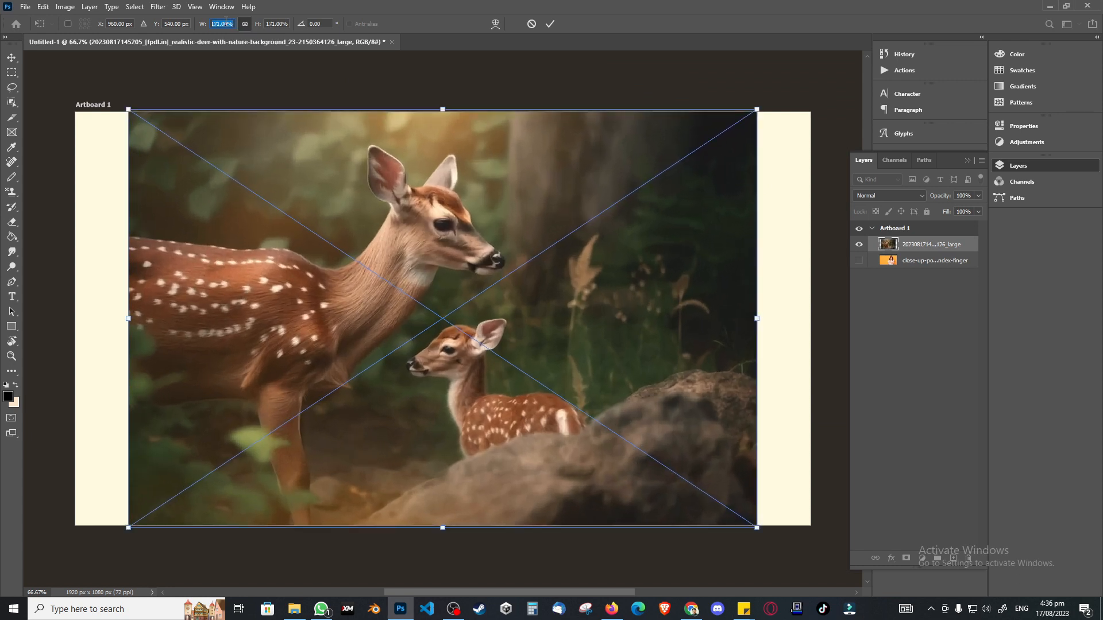
key("Return")
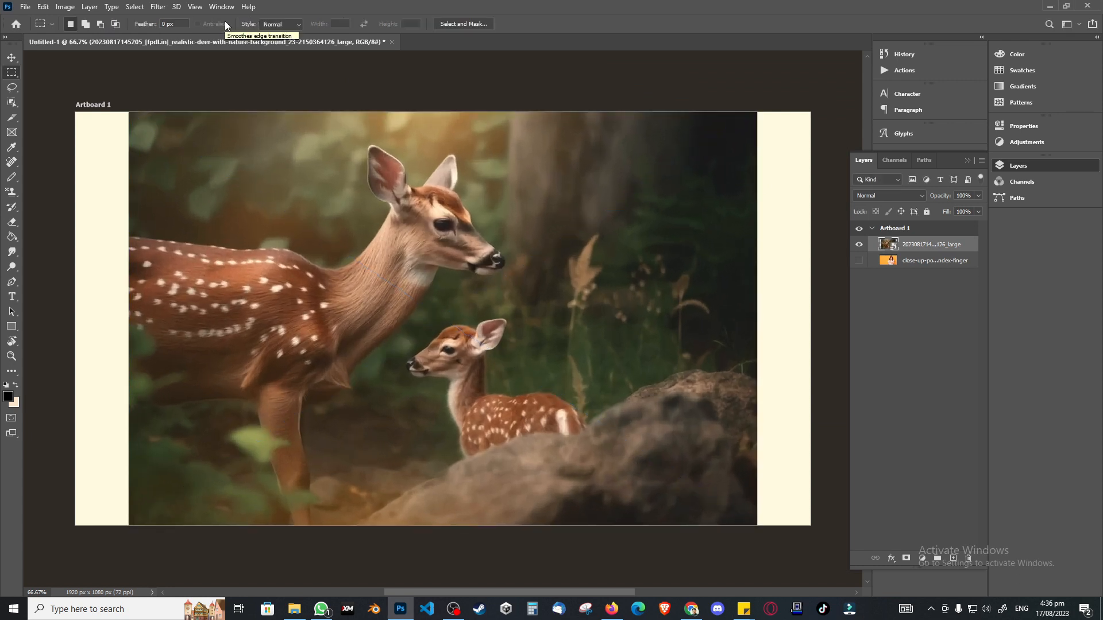
- Rasterize the deer photo's smart object layer
right_click(934, 250)
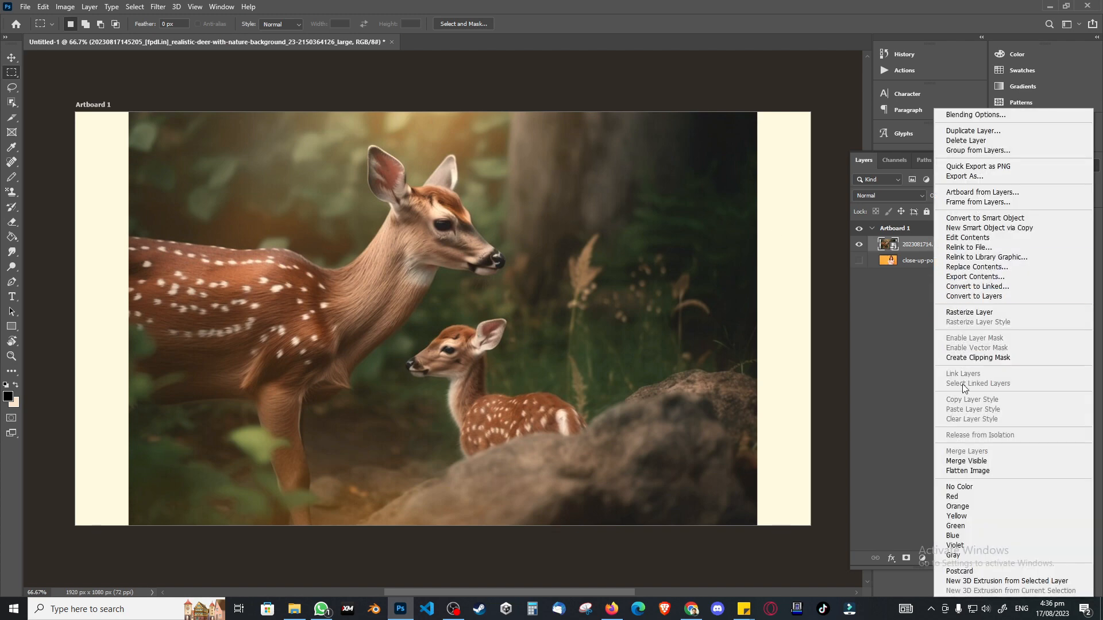
left_click(977, 315)
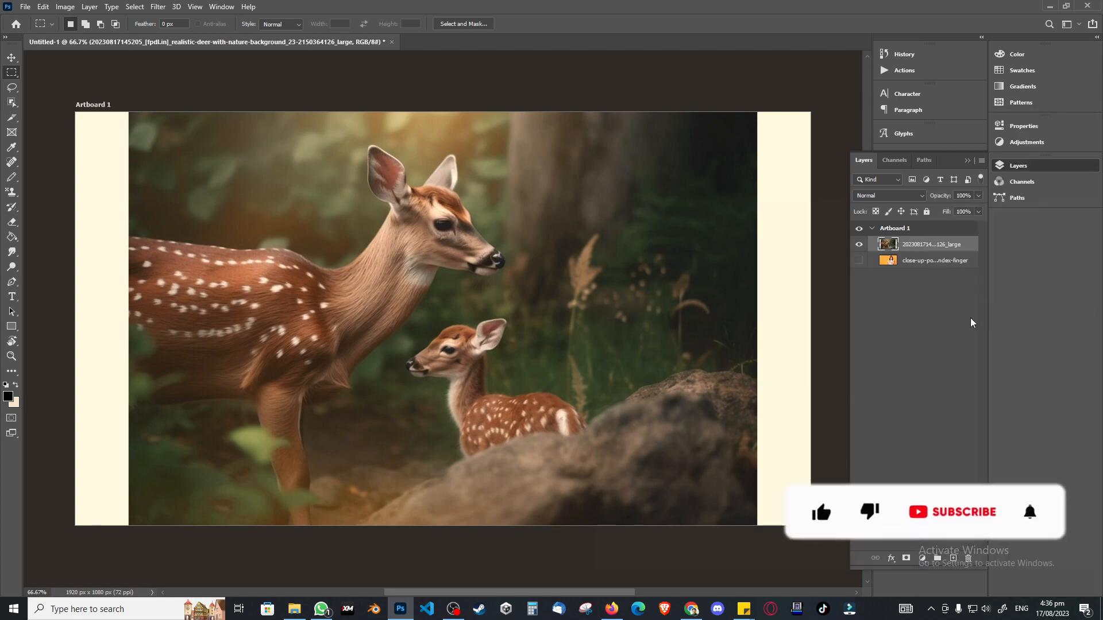
left_click_drag(746, 178, 810, 525)
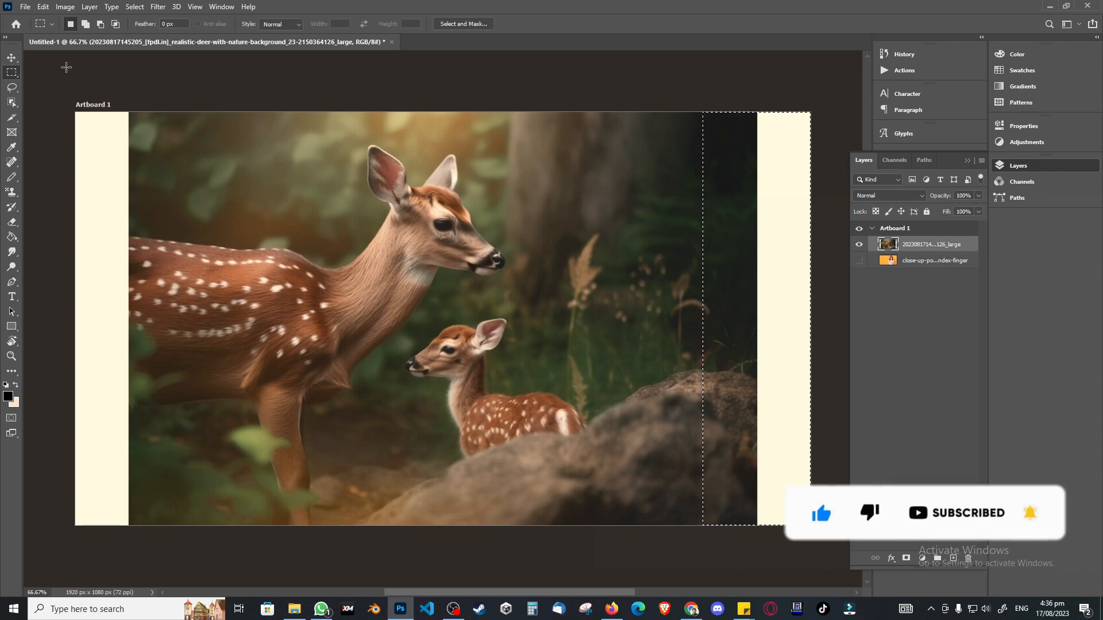
left_click(43, 7)
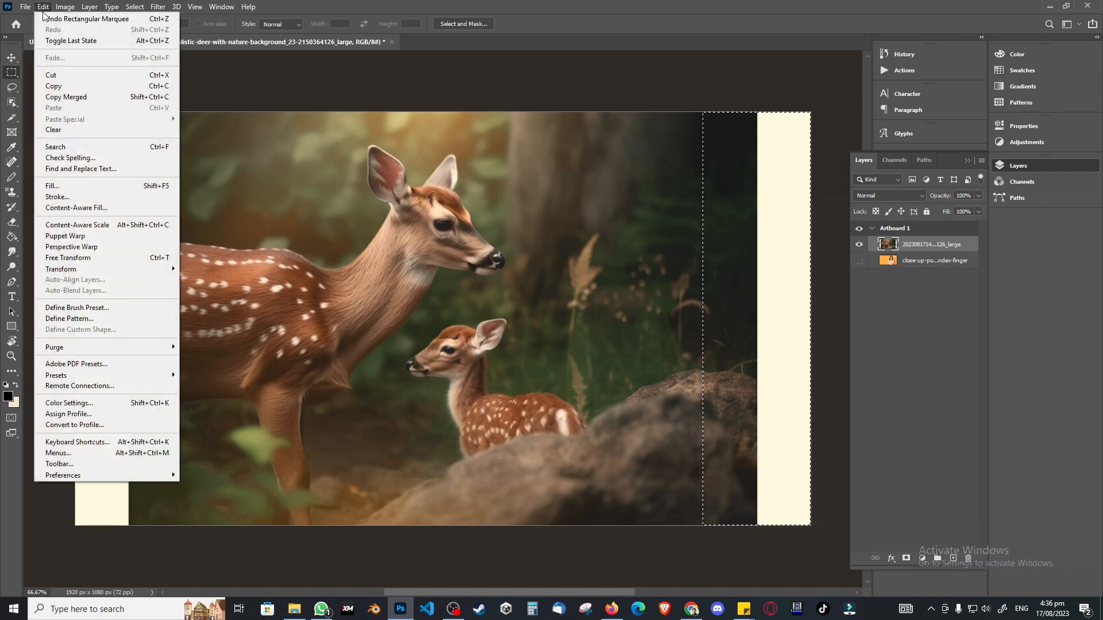
left_click(77, 208)
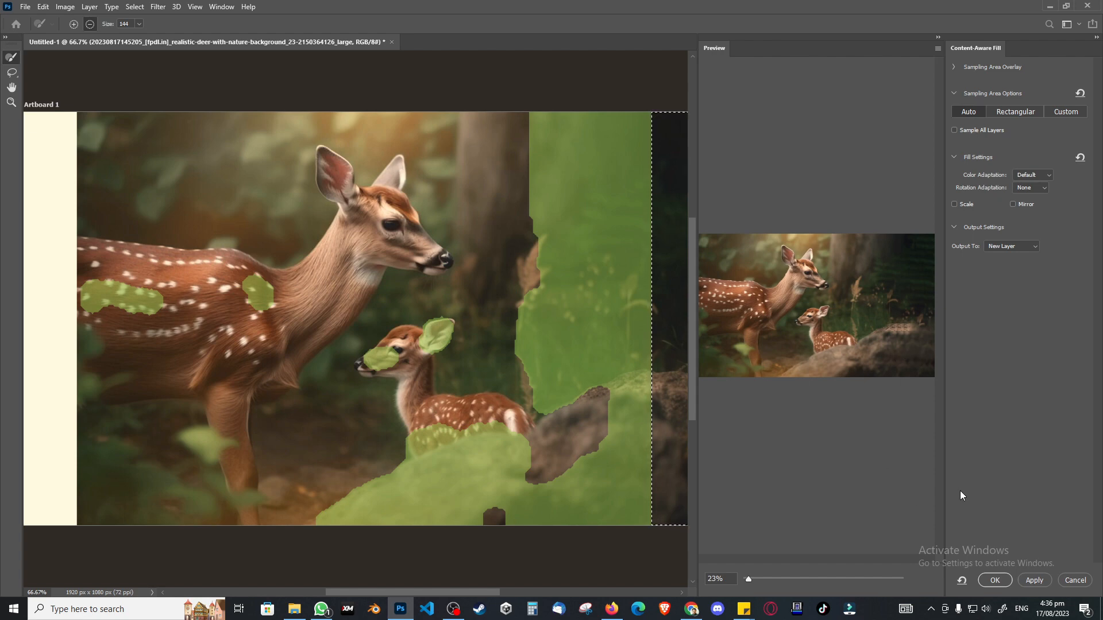
left_click(1075, 580)
left_click(722, 428)
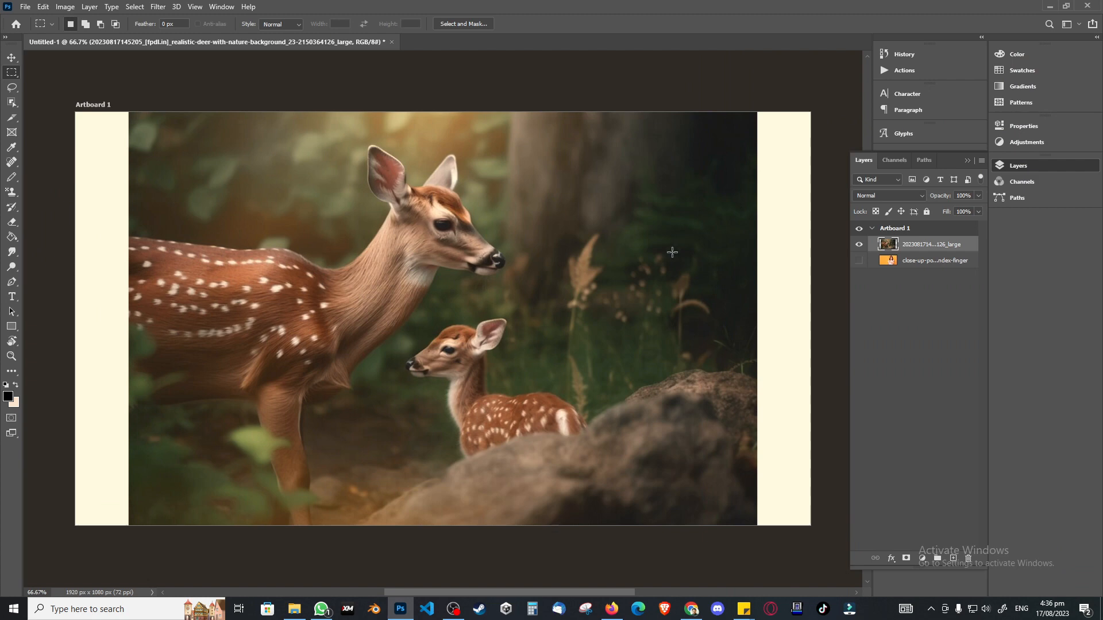
left_click_drag(648, 211, 811, 526)
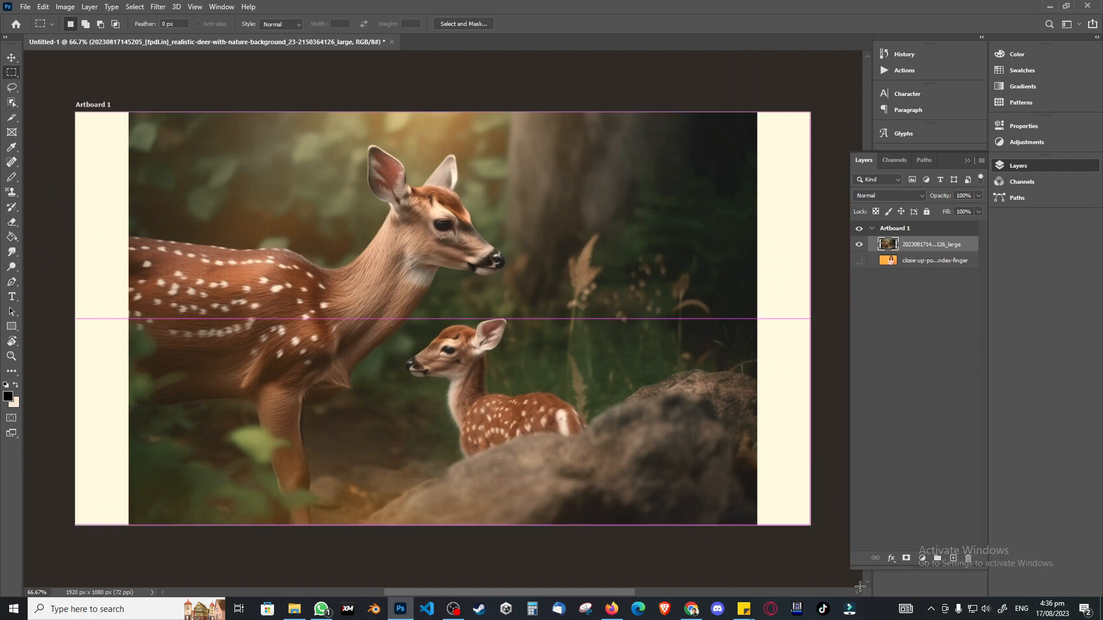
left_click(43, 6)
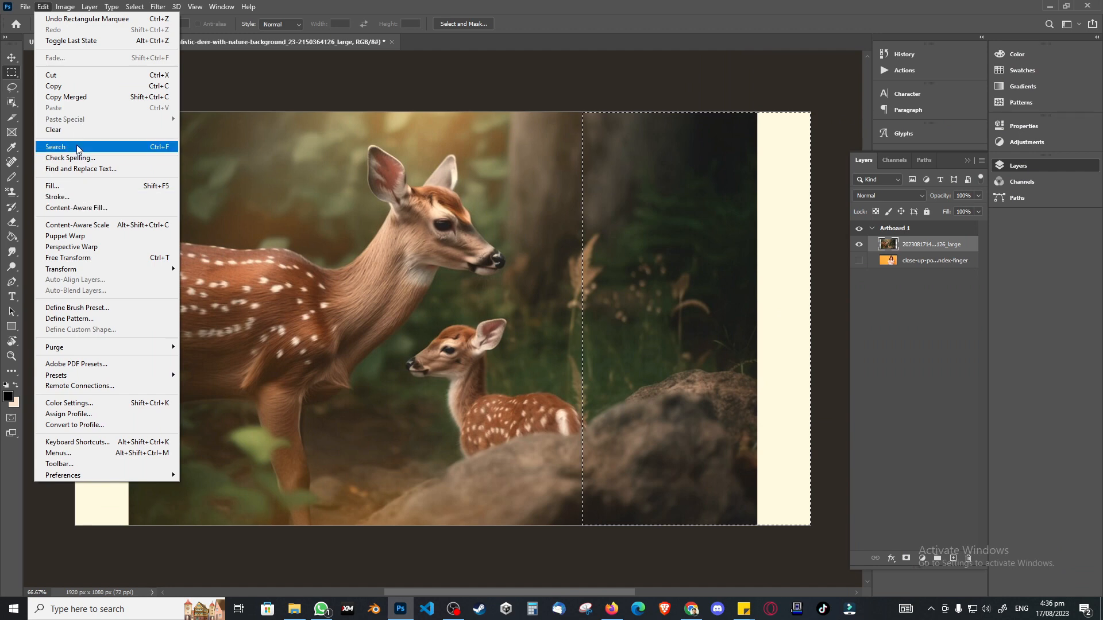
left_click(76, 207)
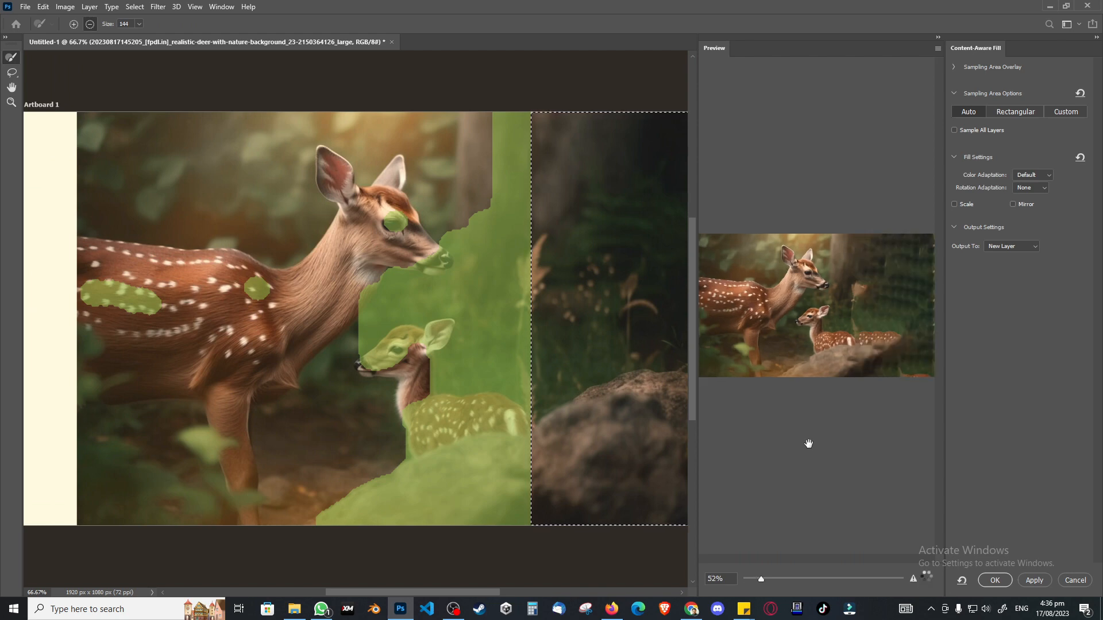
left_click(1074, 580)
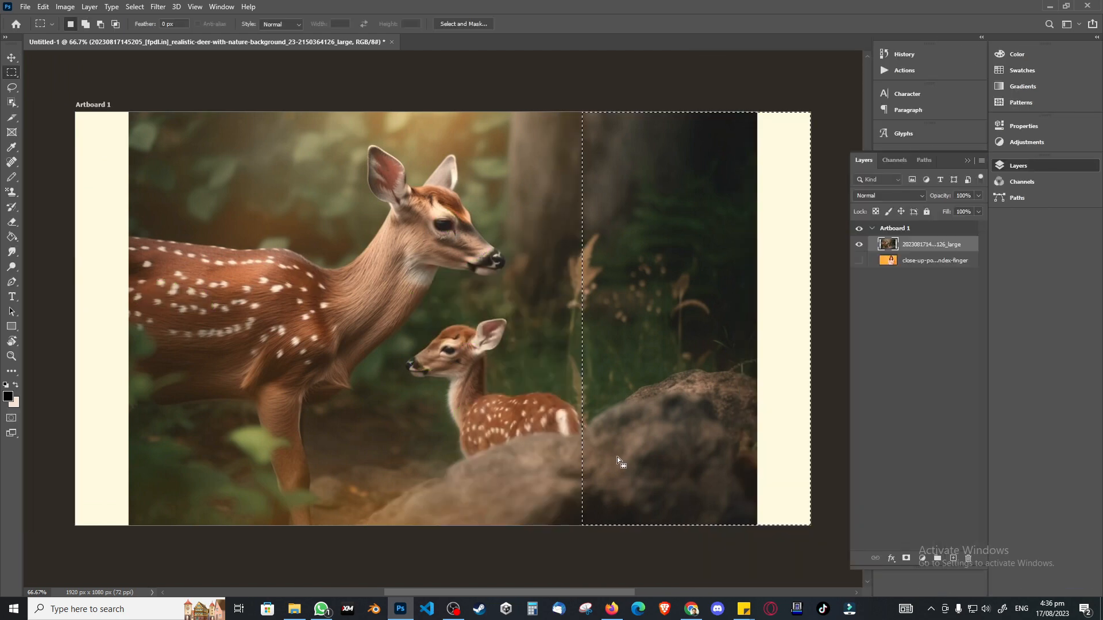
left_click(619, 457)
- Select the artboard's blank right strip with a narrow overlap of the deer photo and Content-Aware Fill it to a new layer
left_click_drag(746, 253, 812, 560)
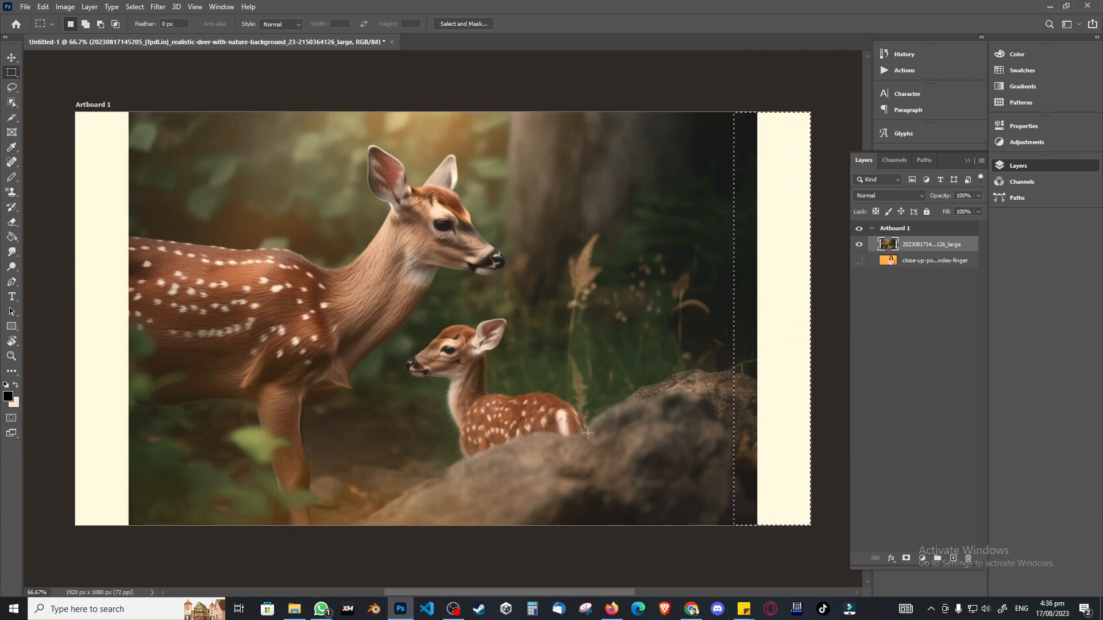
left_click(45, 7)
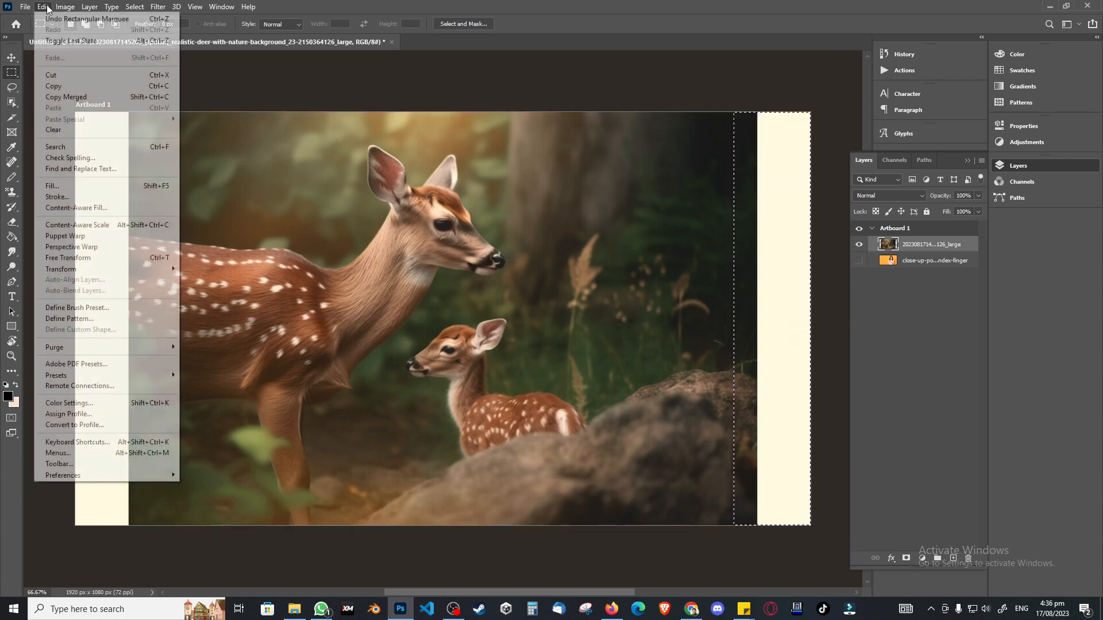
left_click(92, 208)
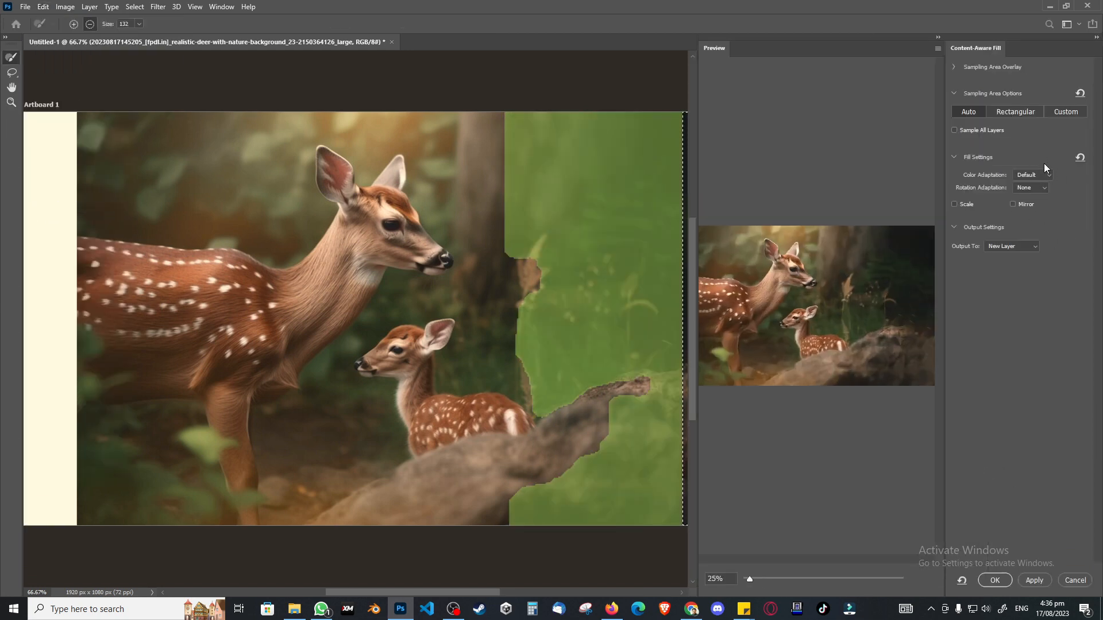
left_click(996, 580)
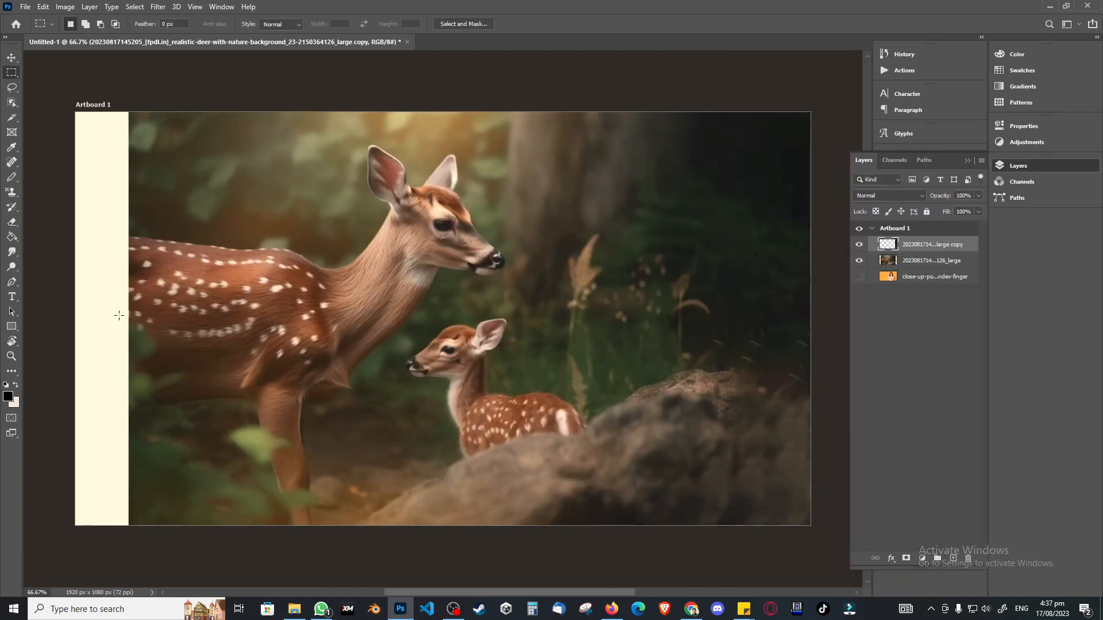
- Select the blank left strip plus a sliver of the photo and Content-Aware Fill it from the deer photo layer to a new layer
left_click_drag(76, 112, 145, 526)
left_click(914, 261)
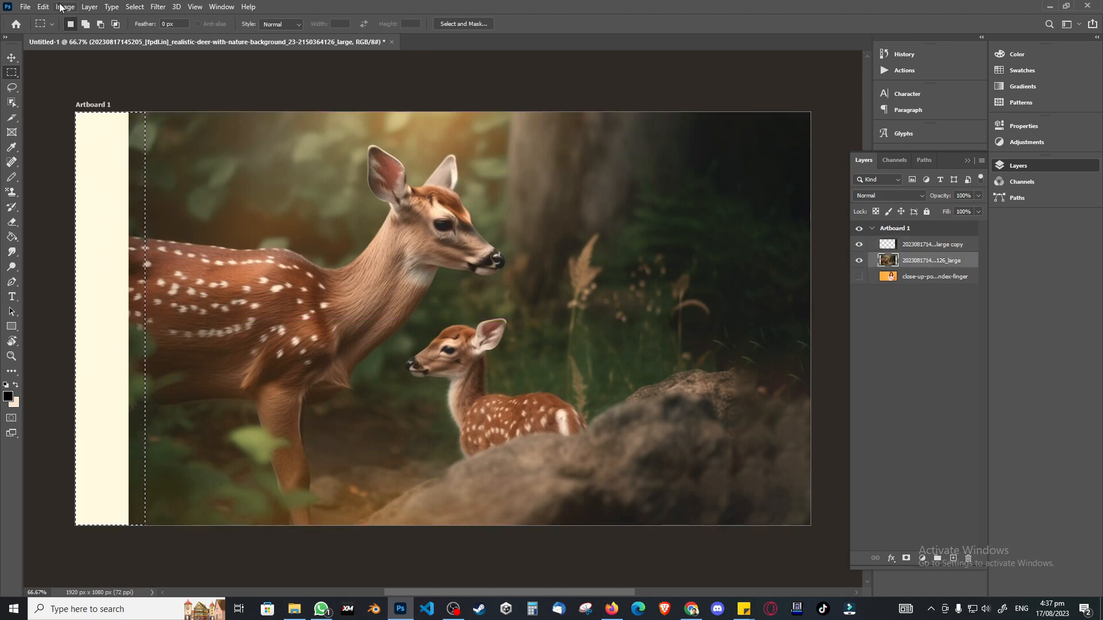
left_click(46, 7)
left_click(72, 210)
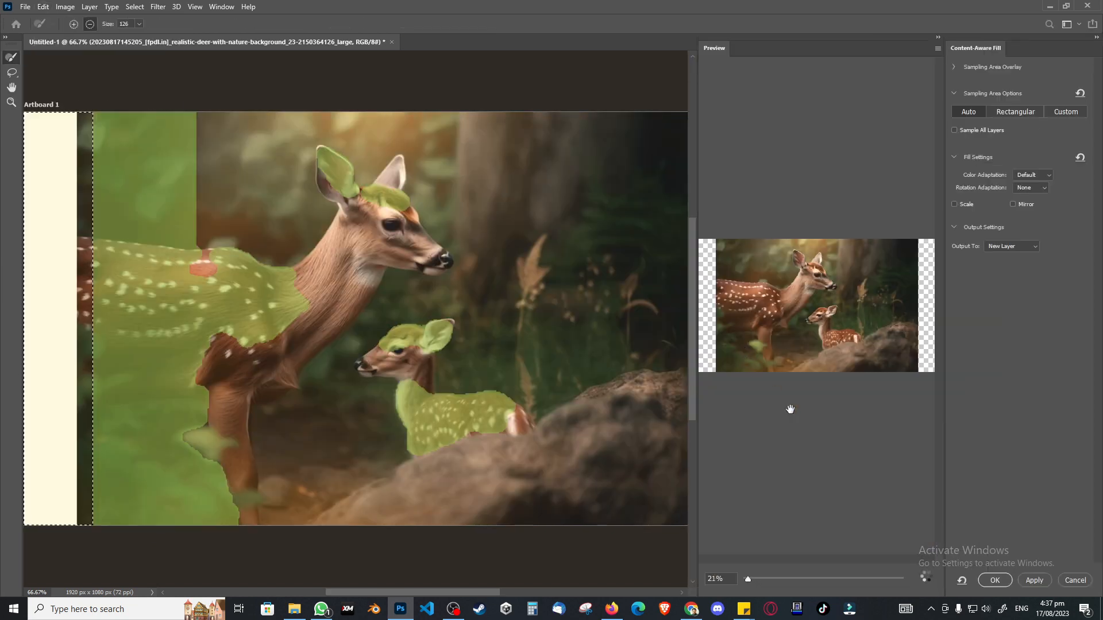
left_click(994, 580)
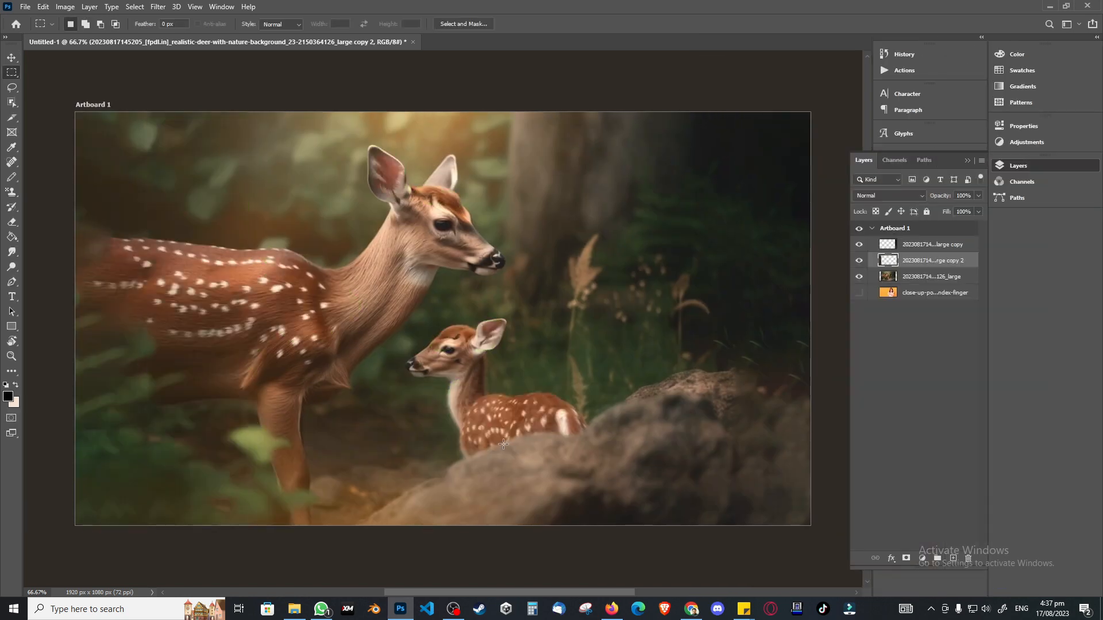
- Merge both Content-Aware fill layers down into the deer photo layer
left_click(942, 246)
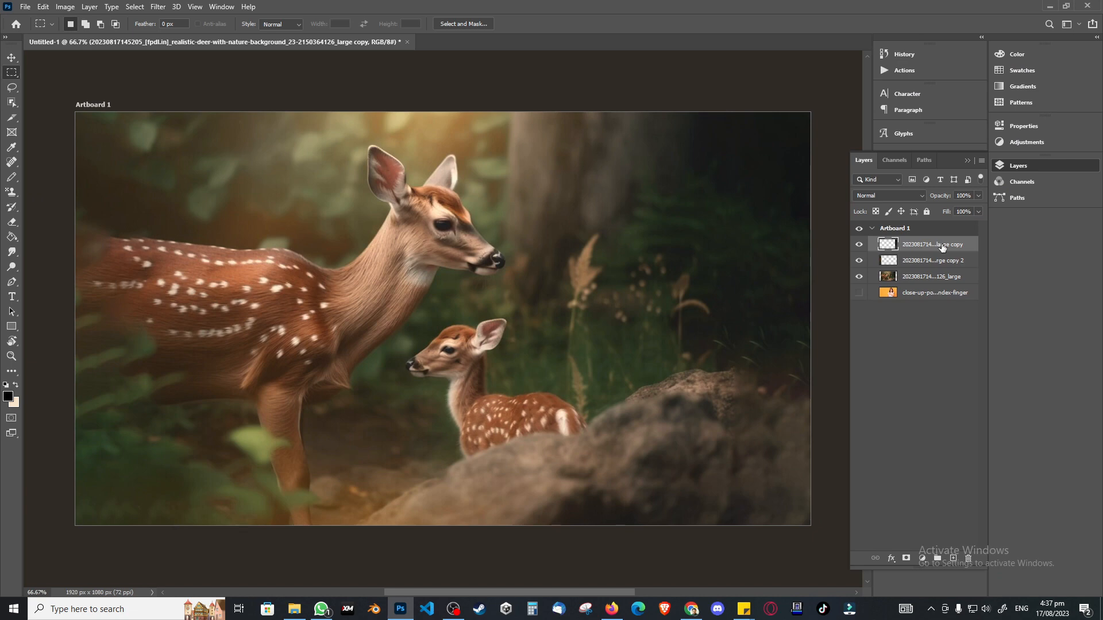
key("Delete")
key("Delete")
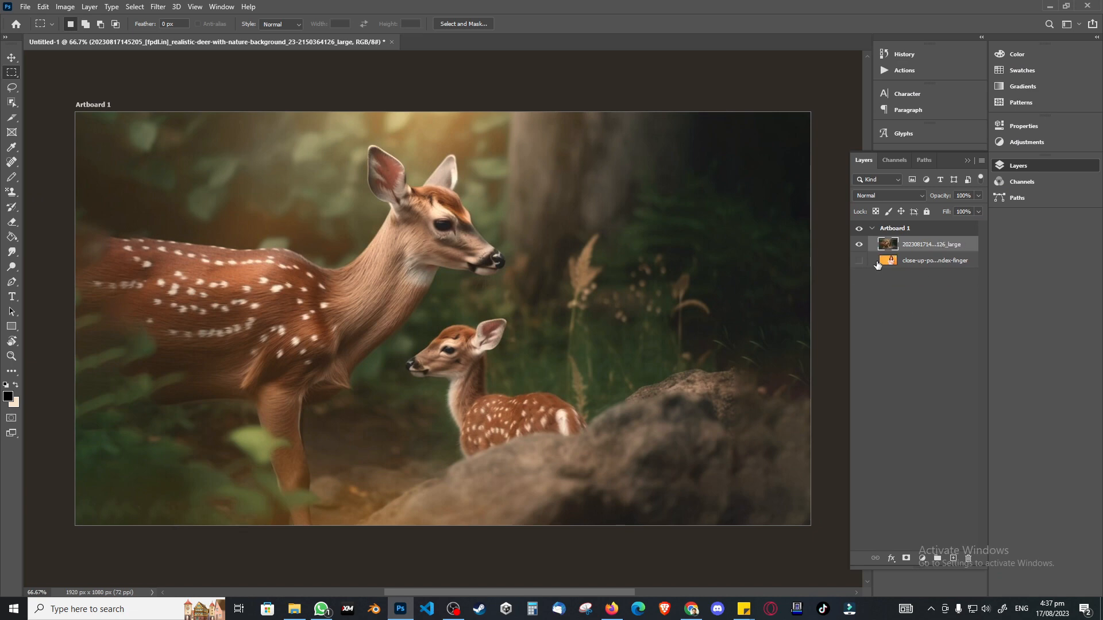
- Toggle the deer and portrait layers' visibility to review the extended portrait, and return to showing only the deer photo
left_click(859, 244)
left_click(859, 261)
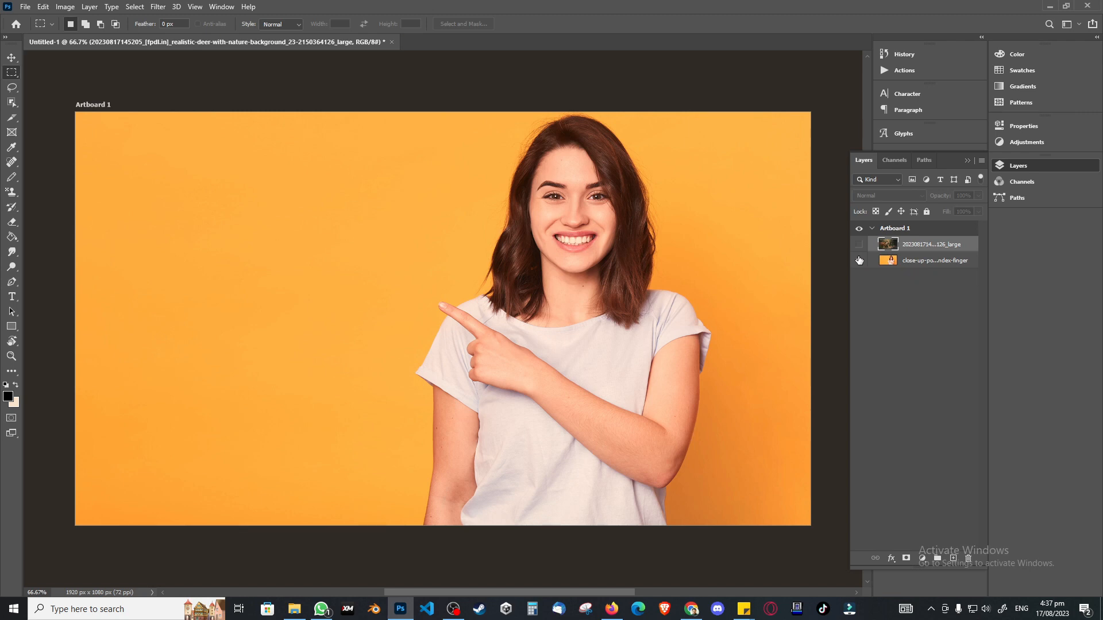
left_click(859, 260)
left_click(859, 244)
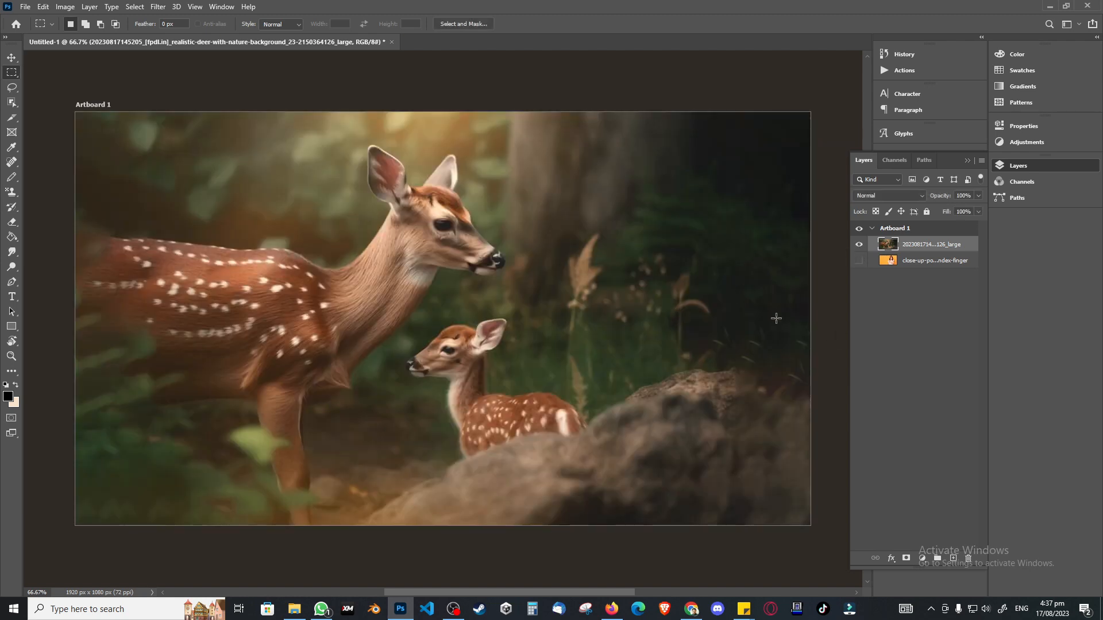